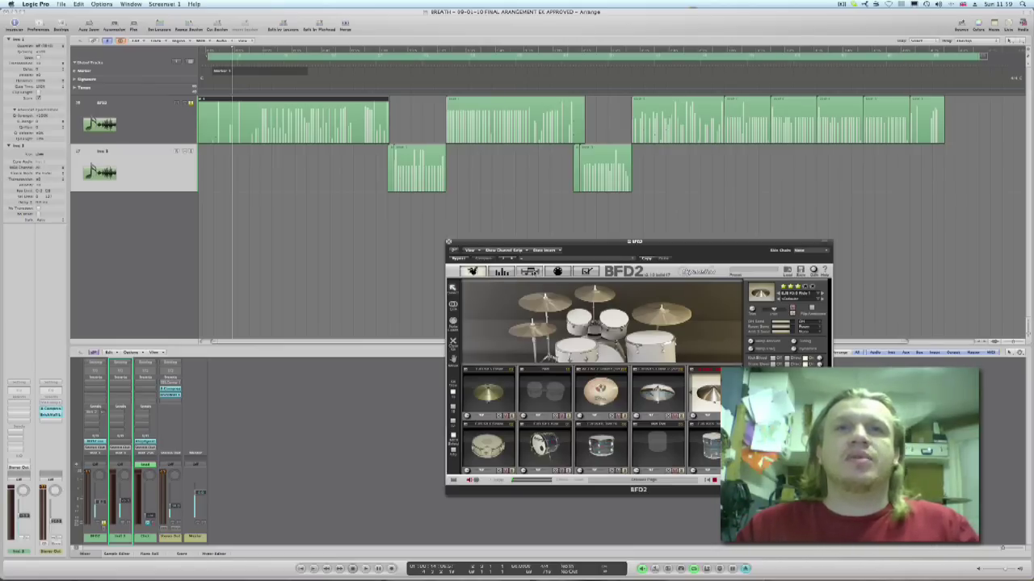
Show the BFD2 mixer and route the two kick drum channels to separate mono outputs
left_click(529, 272)
left_click(500, 272)
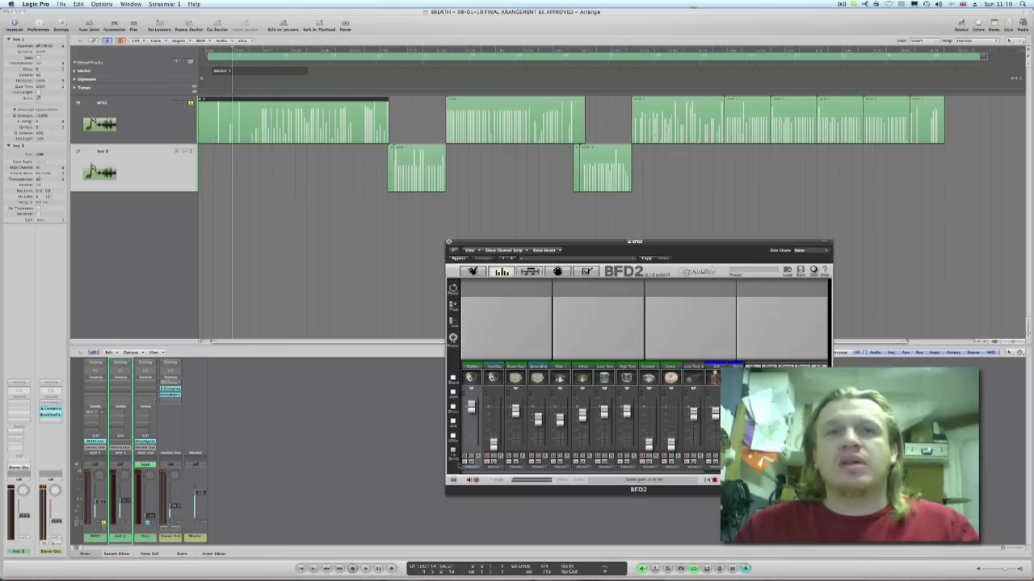
left_click(479, 468)
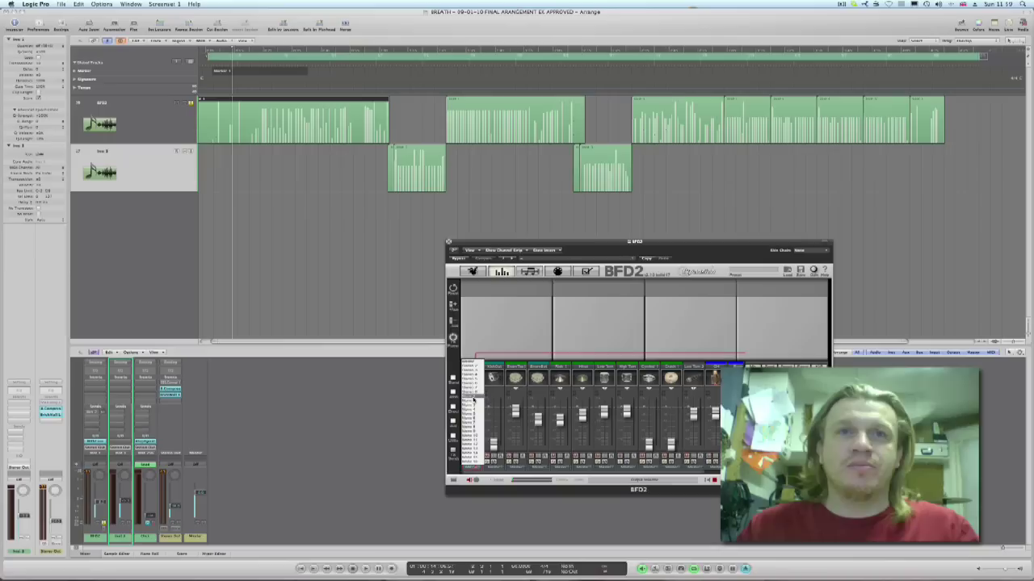
left_click(474, 398)
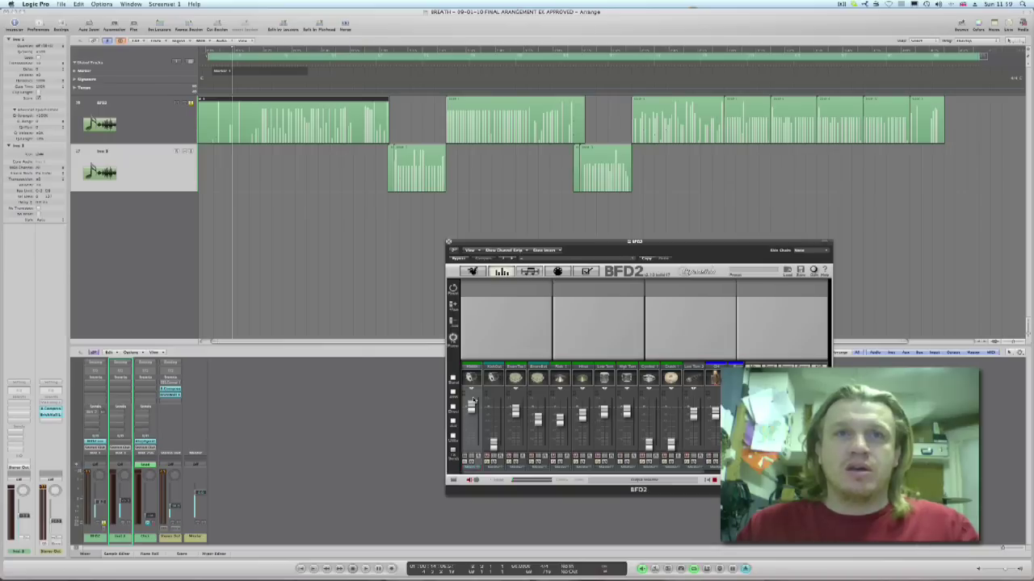
left_click(492, 468)
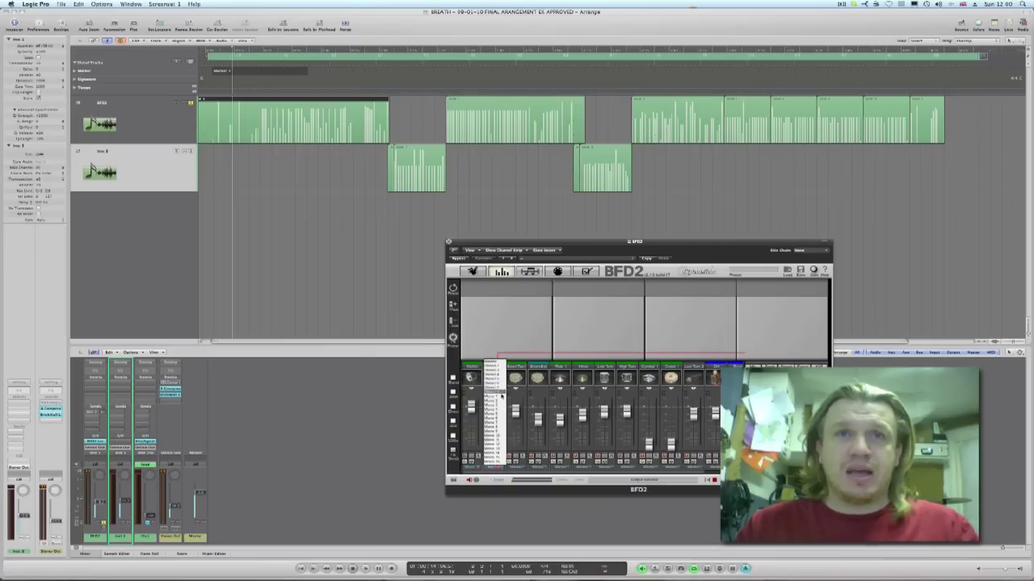
left_click(500, 399)
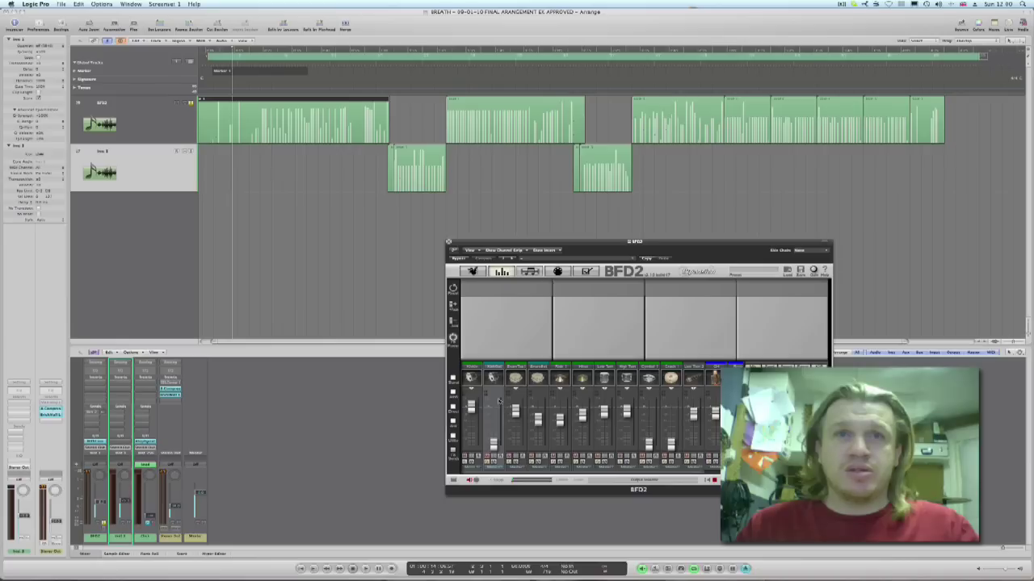
Mute the remaining BFD2 mixer channels, starting from the snare top channel and continuing through the toms, cymbals and overheads
left_click(515, 467)
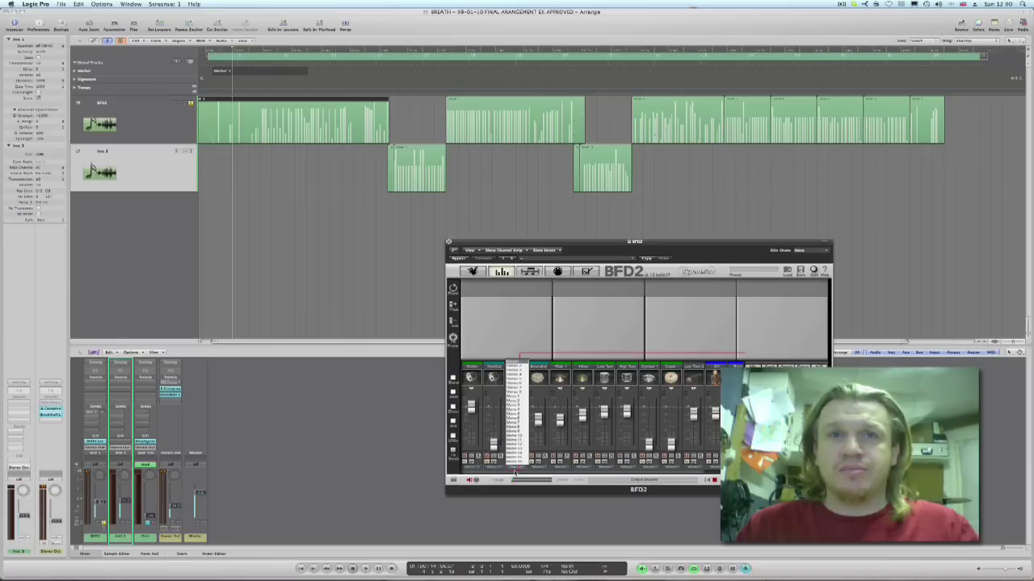
left_click(518, 465)
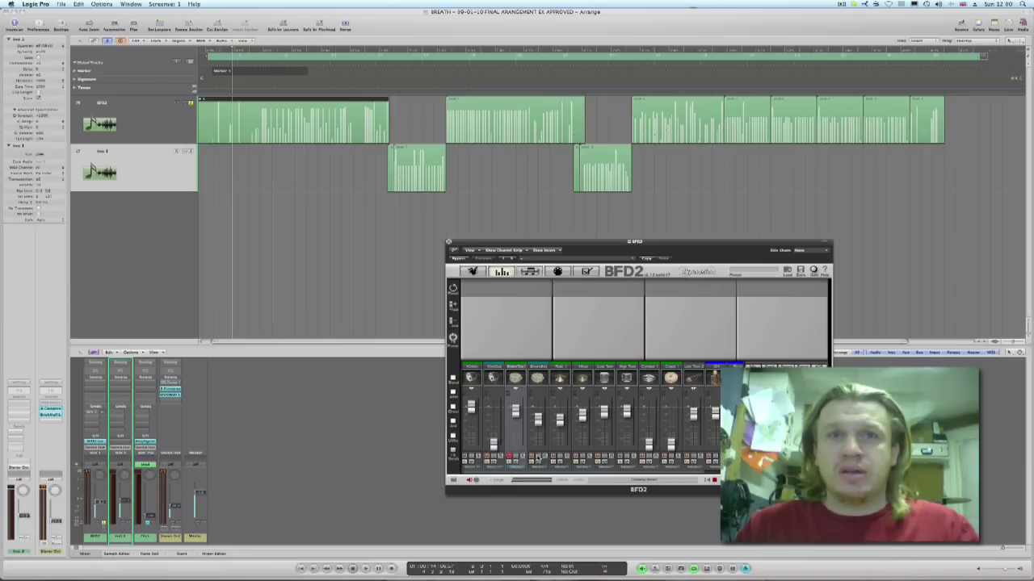
left_click(538, 458)
left_click(557, 458)
left_click(581, 458)
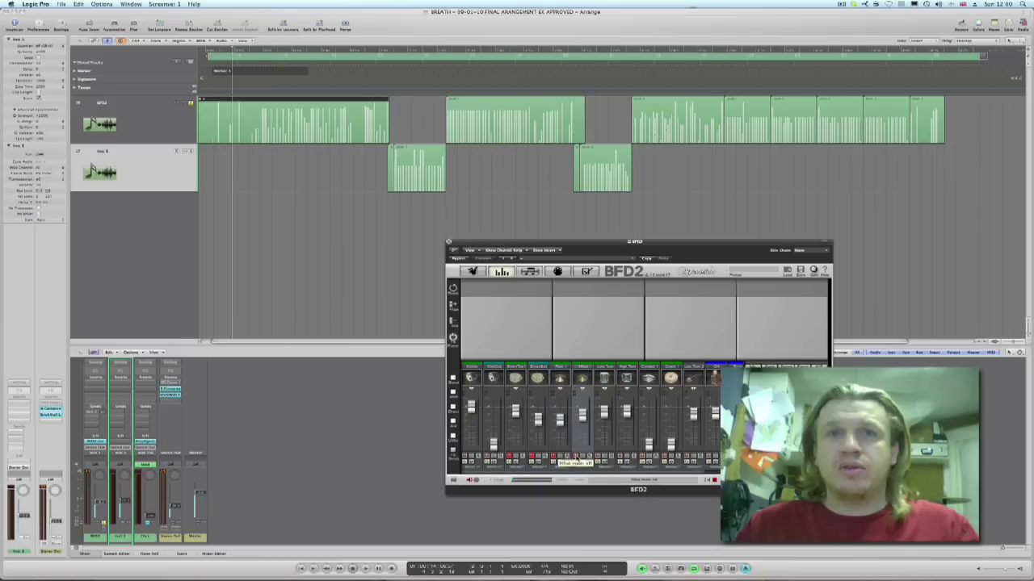
left_click(604, 458)
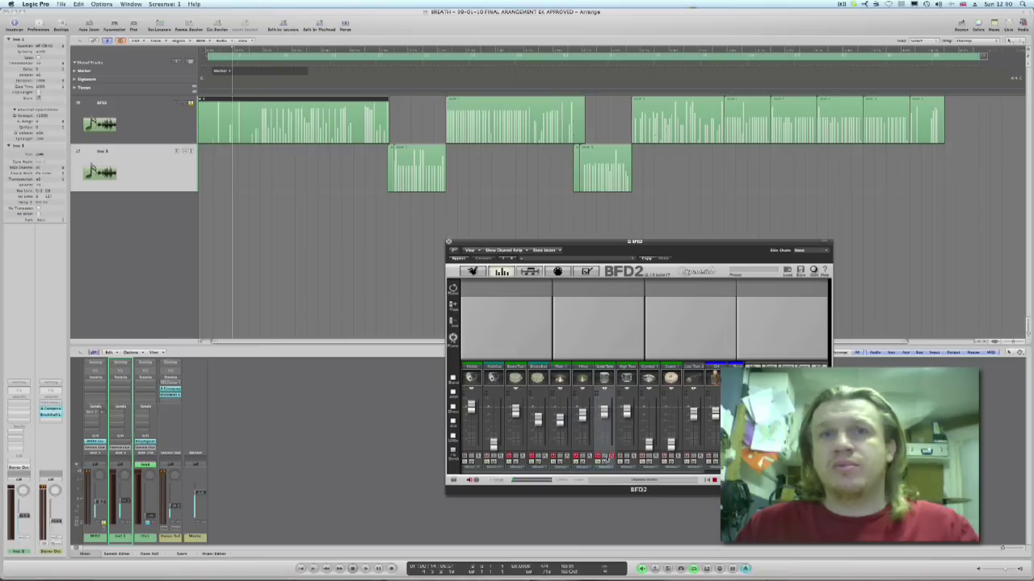
left_click(626, 458)
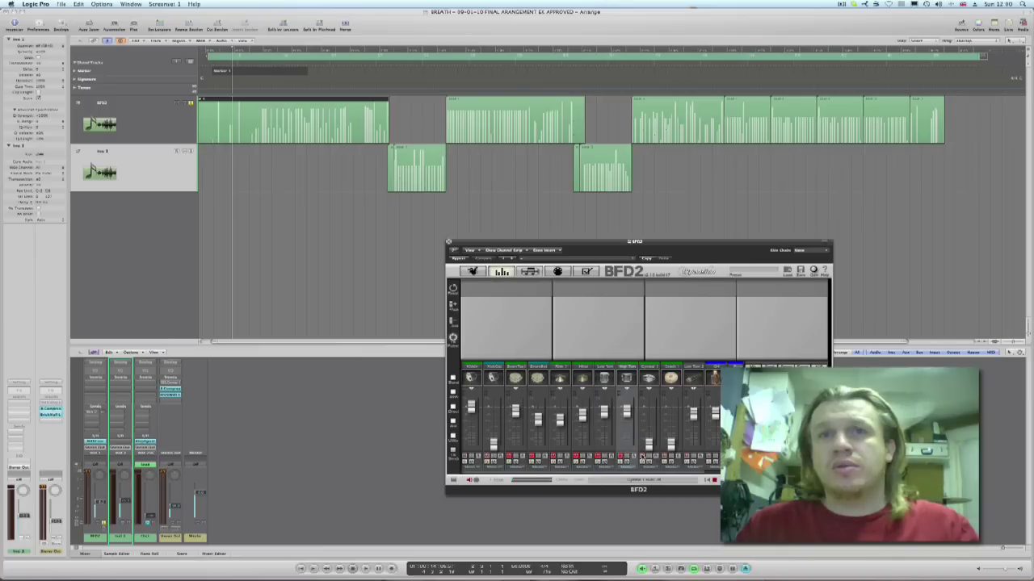
left_click(648, 458)
left_click(670, 458)
left_click(692, 458)
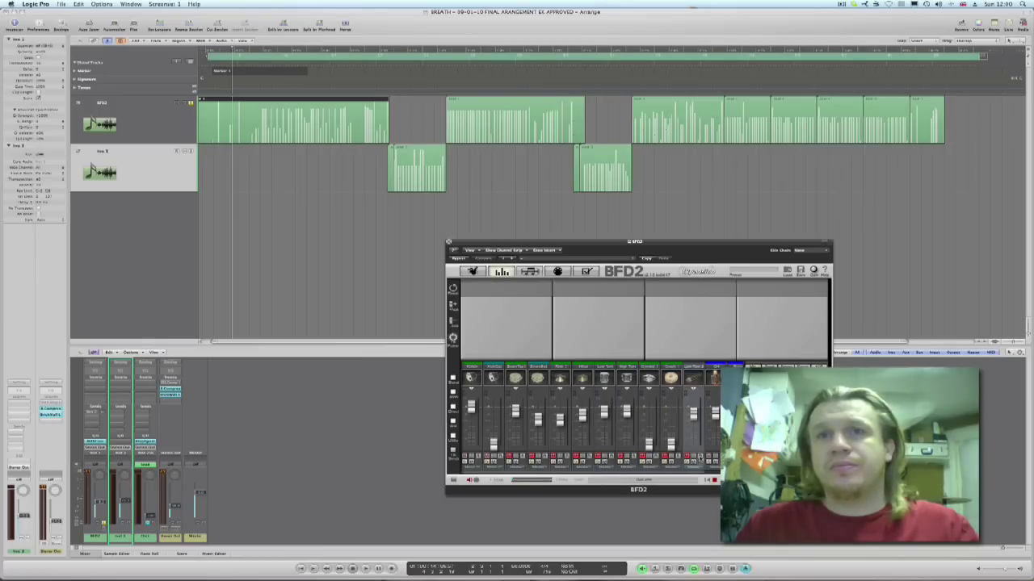
left_click(715, 458)
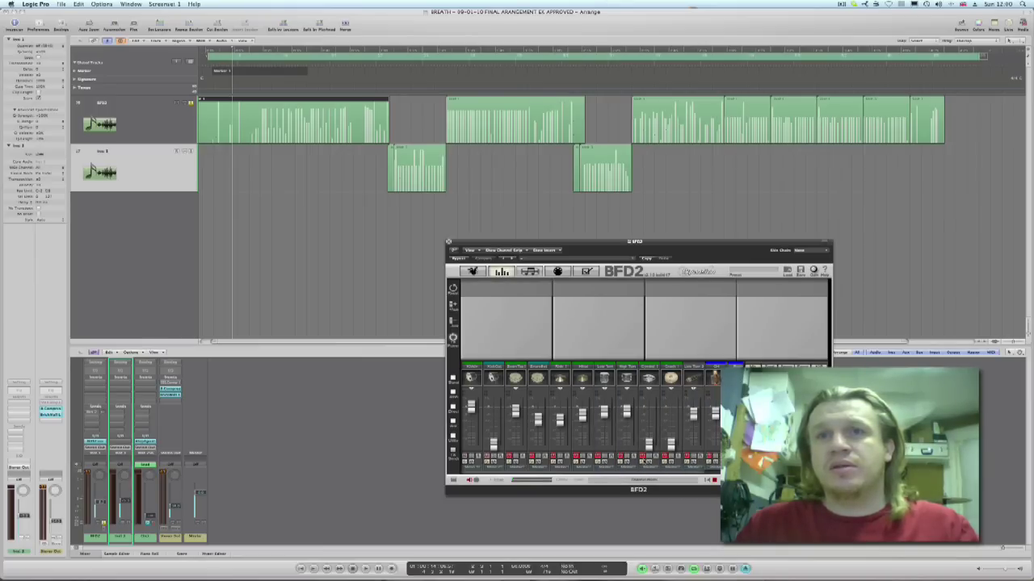
left_click_drag(598, 475, 704, 477)
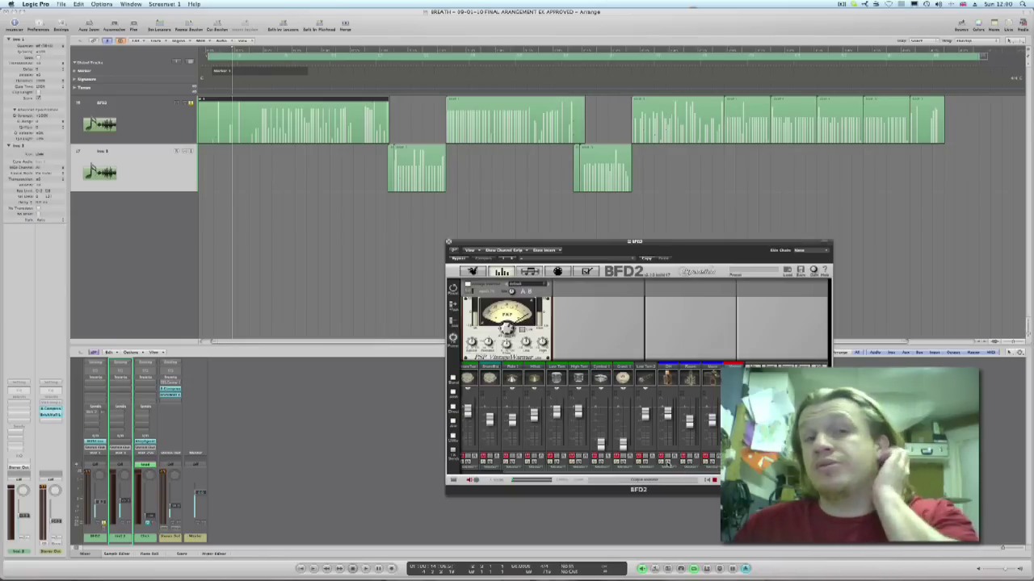
scroll(533, 472, "left", 3)
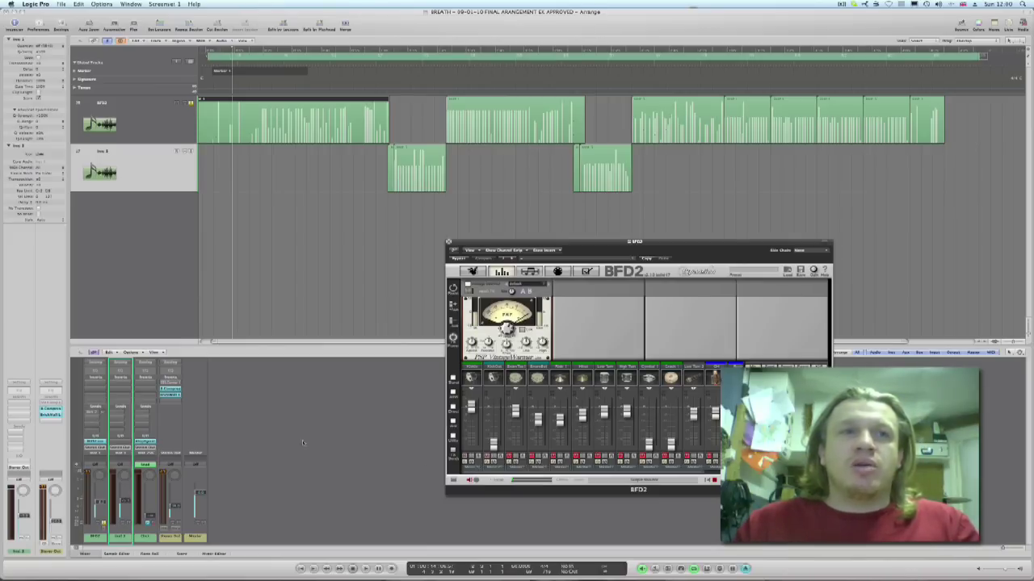
Look up the Multi Output (8xStereo, 8xMono) version of BFD2 in the drum channel's instrument choices
left_click(127, 536)
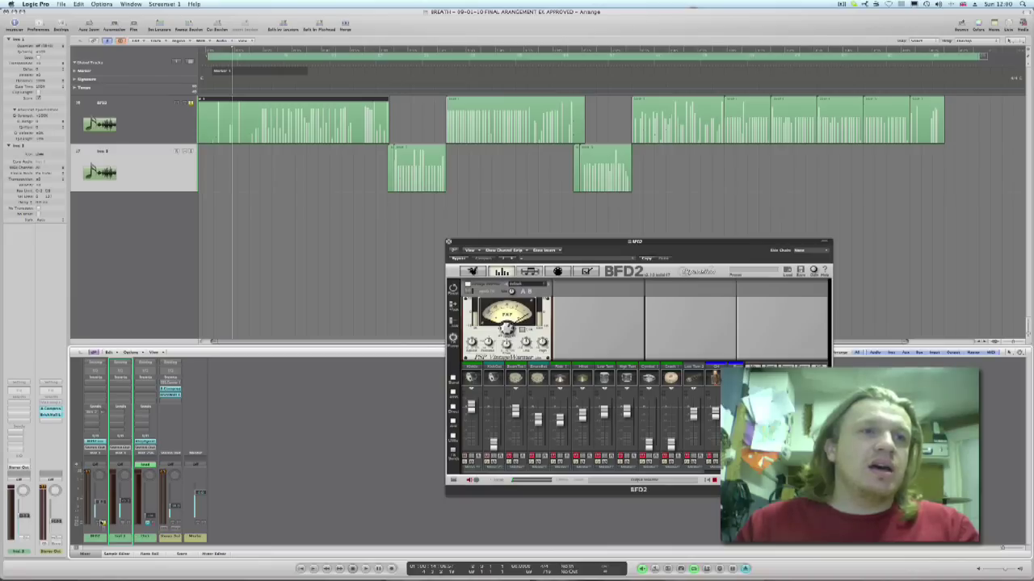
left_click(96, 442)
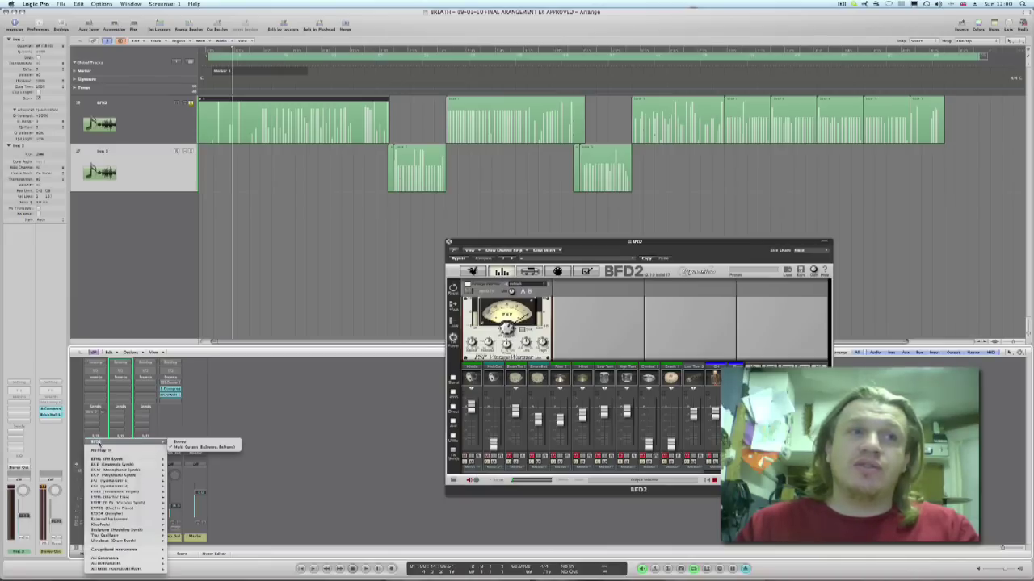
mouse_move(148, 563)
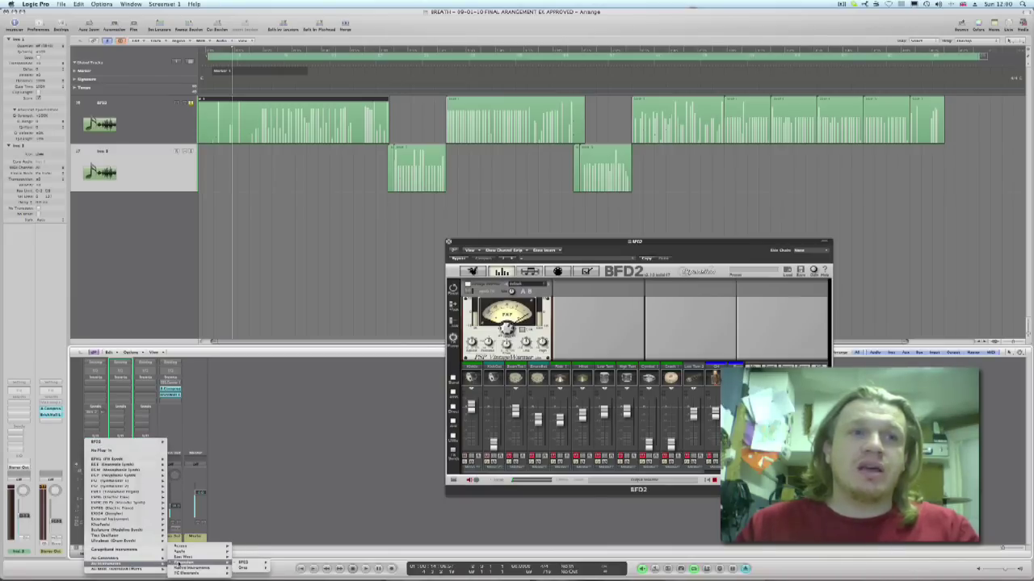
mouse_move(242, 563)
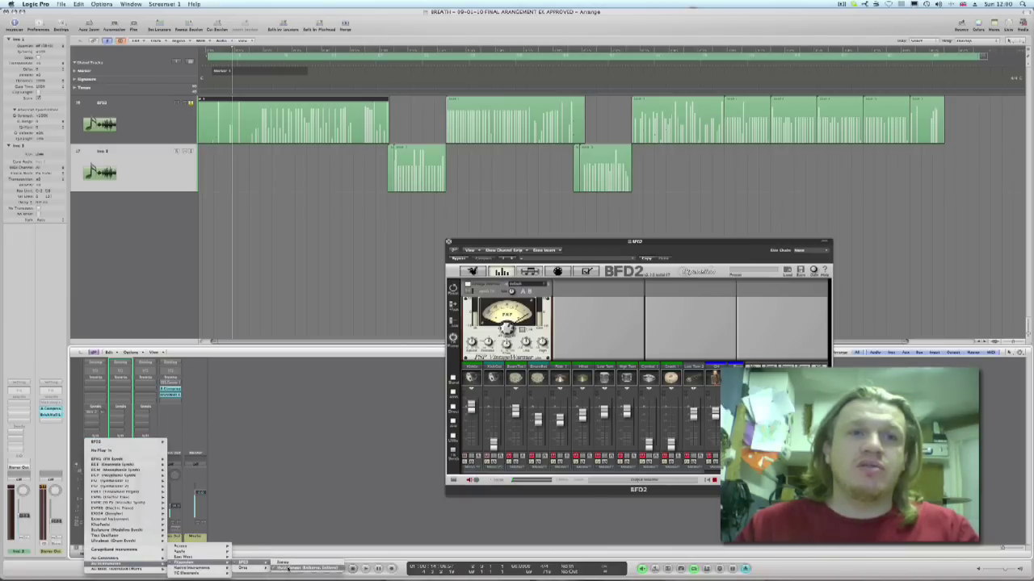
left_click(313, 539)
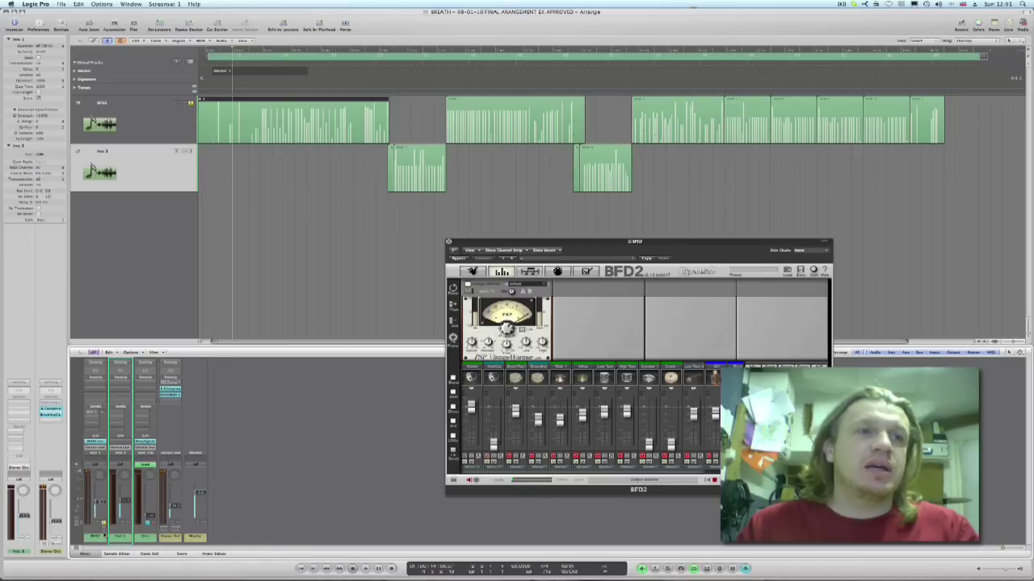
Add auxiliary output channels to the BFD2 instrument channel, up to Aux 15
left_click(104, 529)
left_click(103, 529)
left_click(104, 529)
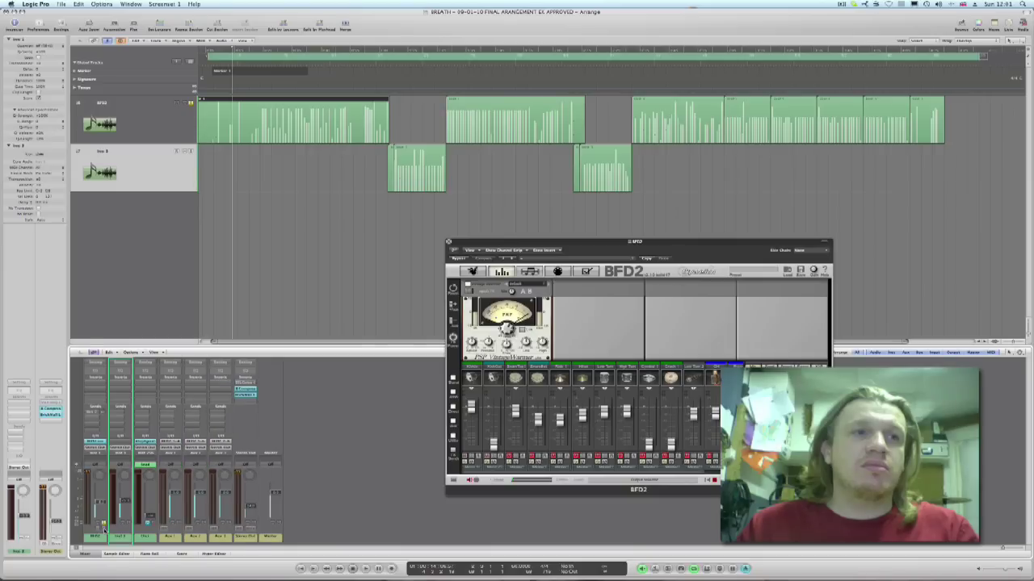
left_click(103, 529)
left_click(103, 529)
left_click(103, 529)
left_click(103, 529)
left_click(104, 529)
left_click(104, 529)
left_click(104, 528)
left_click(103, 529)
left_click(103, 529)
left_click(103, 529)
left_click(103, 529)
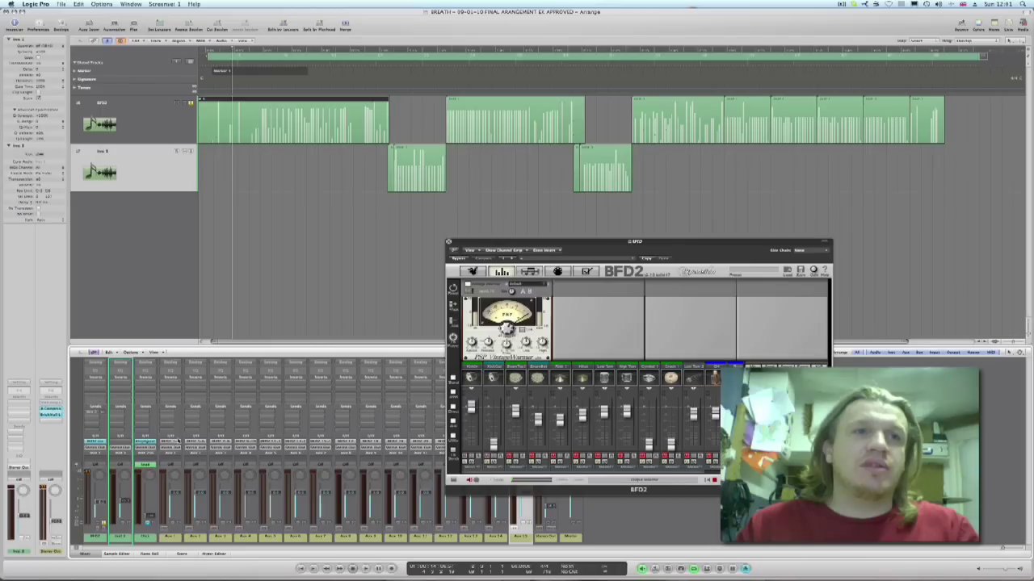
Examine Aux 1's BFD2 input assignments alongside the output choices of the first kick channel in the BFD2 mixer
left_click(178, 442)
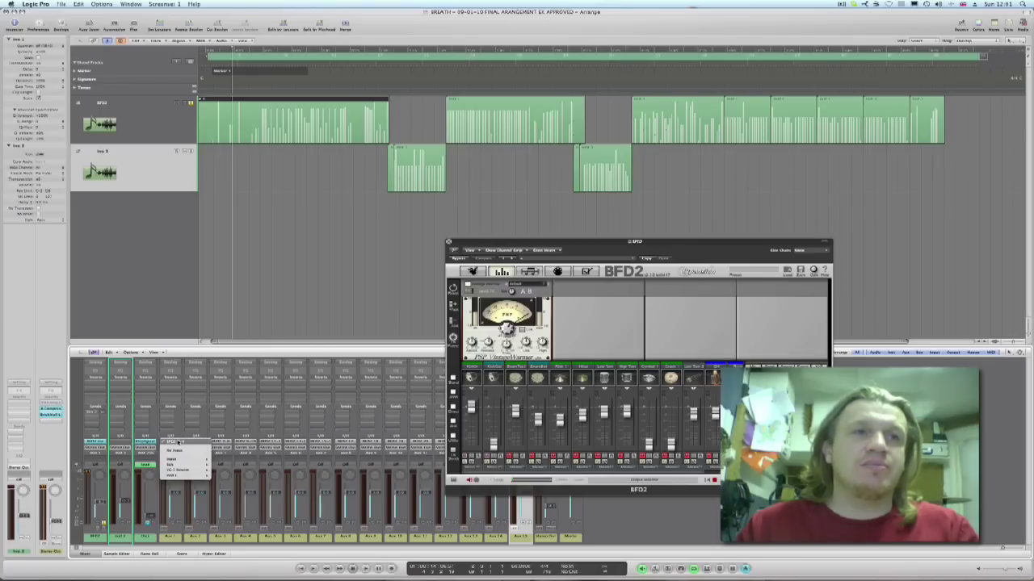
mouse_move(180, 462)
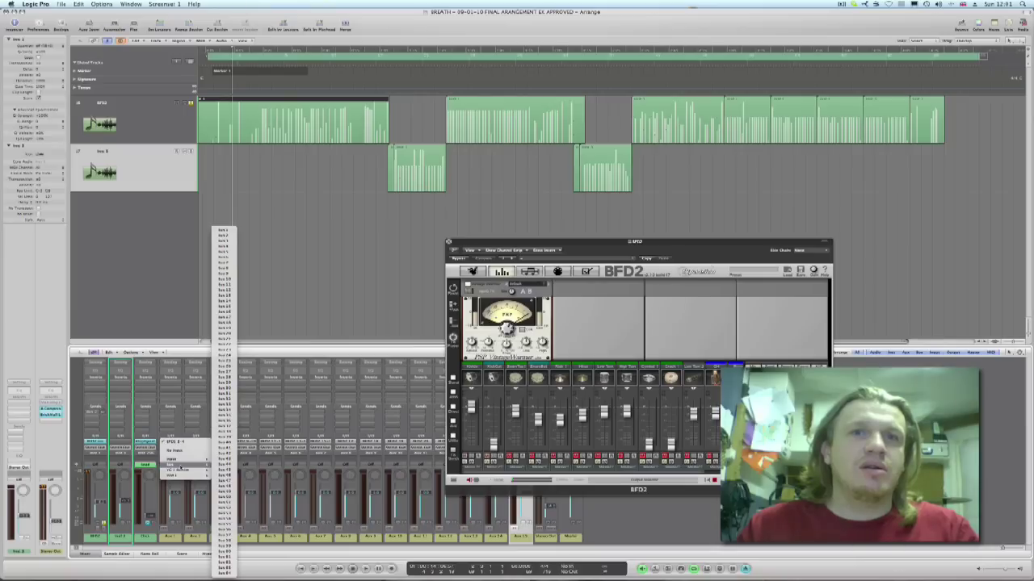
left_click(150, 458)
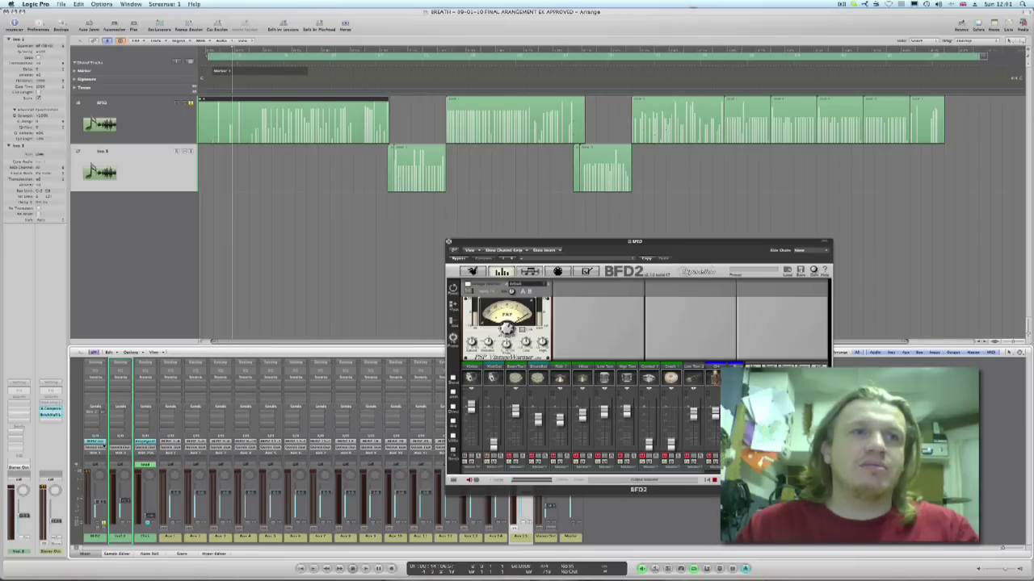
left_click(468, 365)
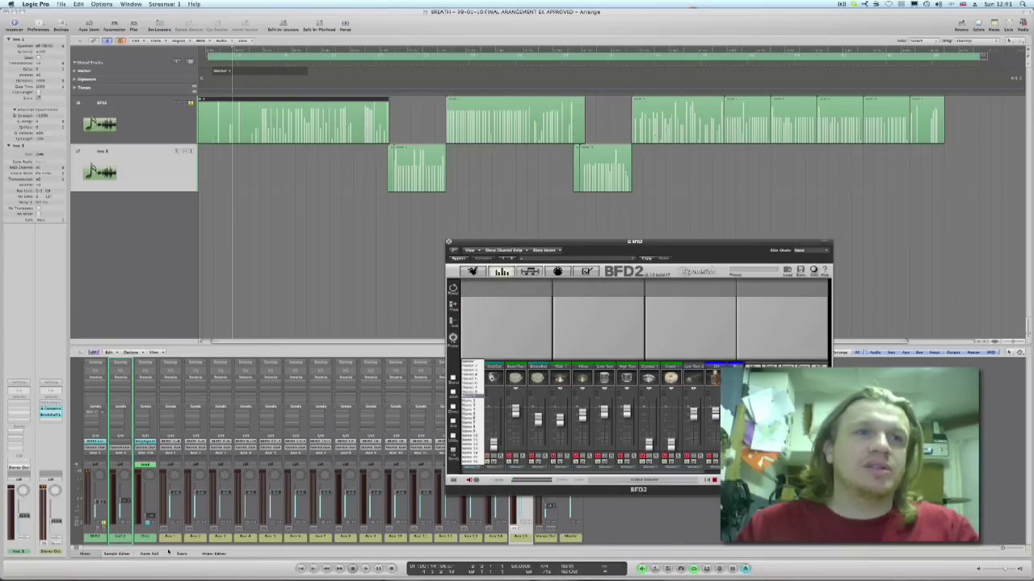
left_click(173, 443)
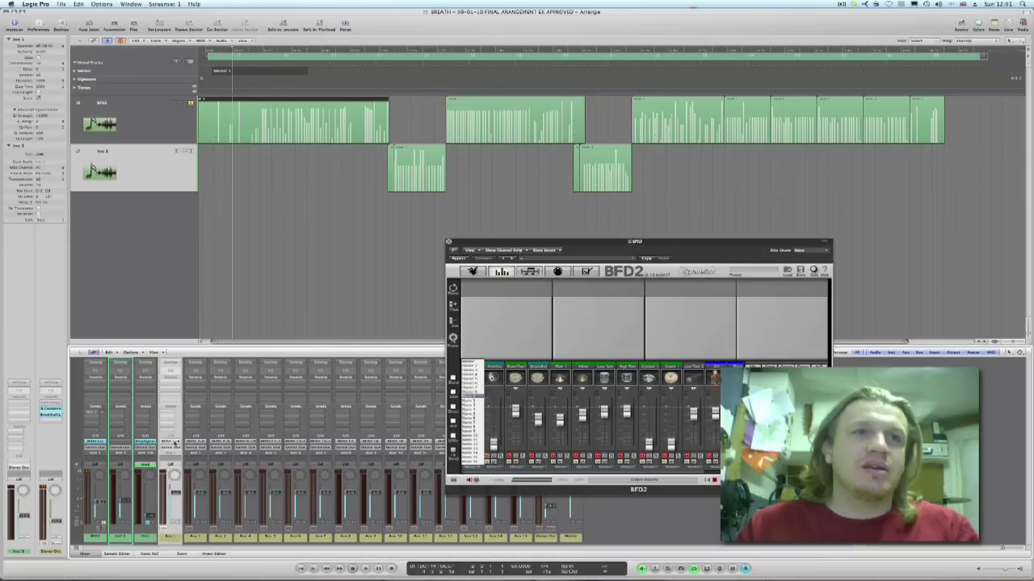
left_click(174, 442)
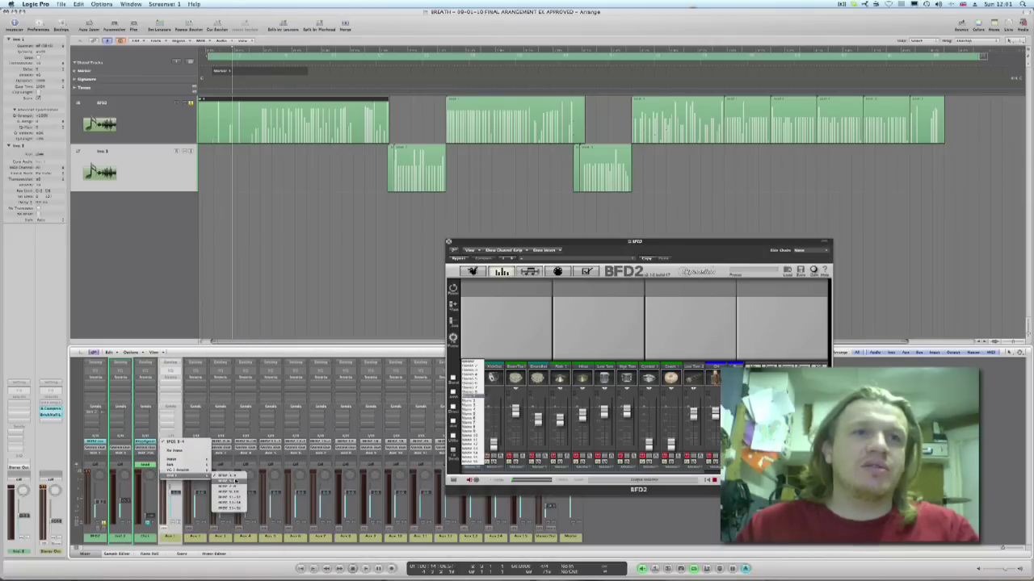
left_click(235, 481)
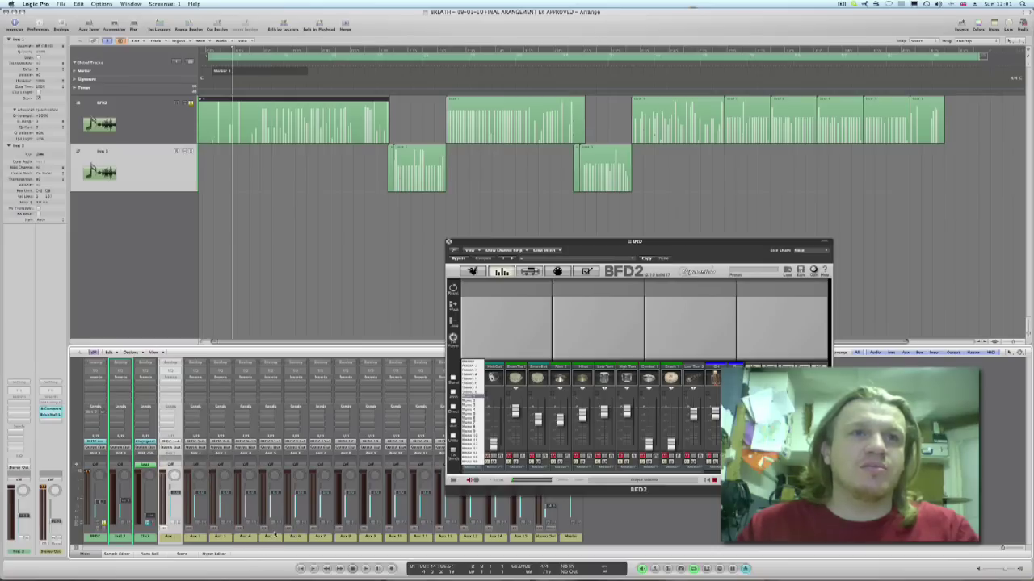
Set the input of Aux 8 to BFD2 17
left_click(339, 539)
left_click(345, 443)
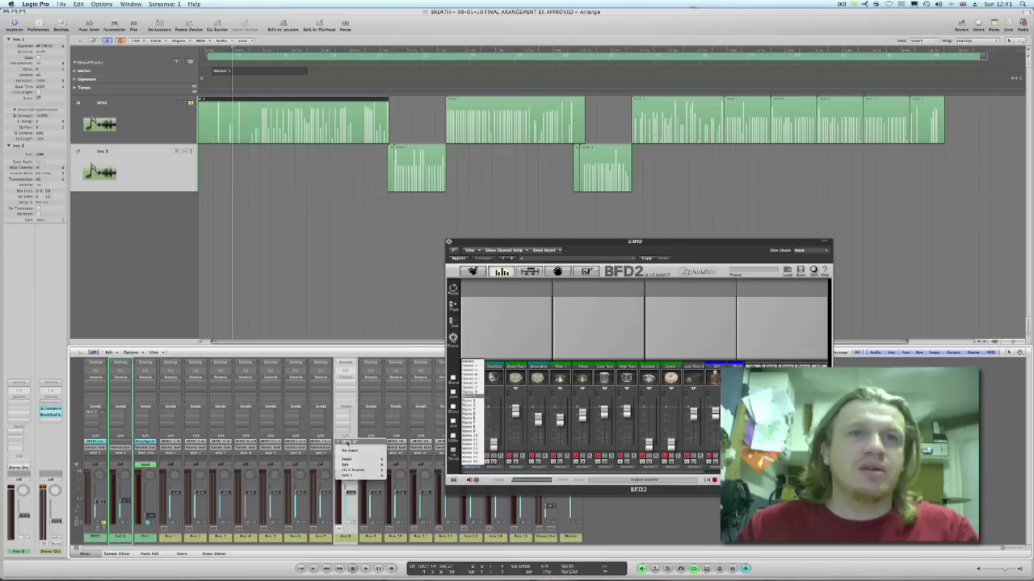
mouse_move(367, 476)
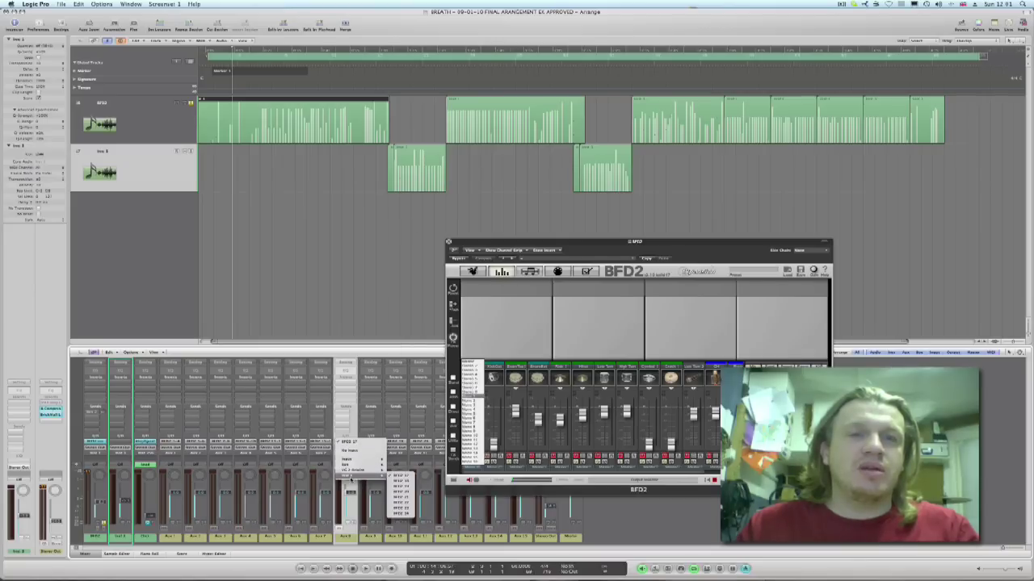
left_click(400, 478)
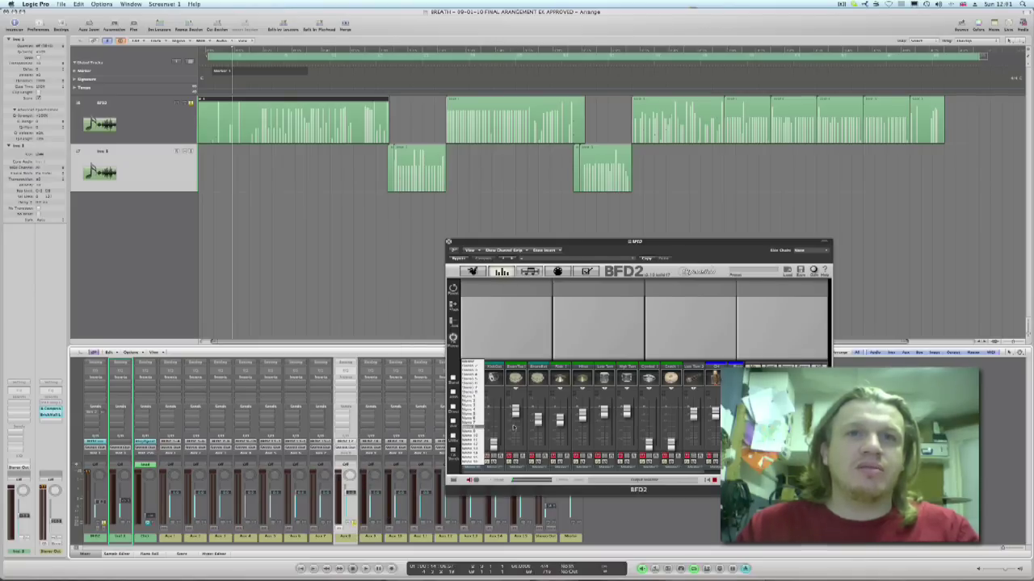
Return to the BFD2 kit view and audition a drum several times
left_click(472, 271)
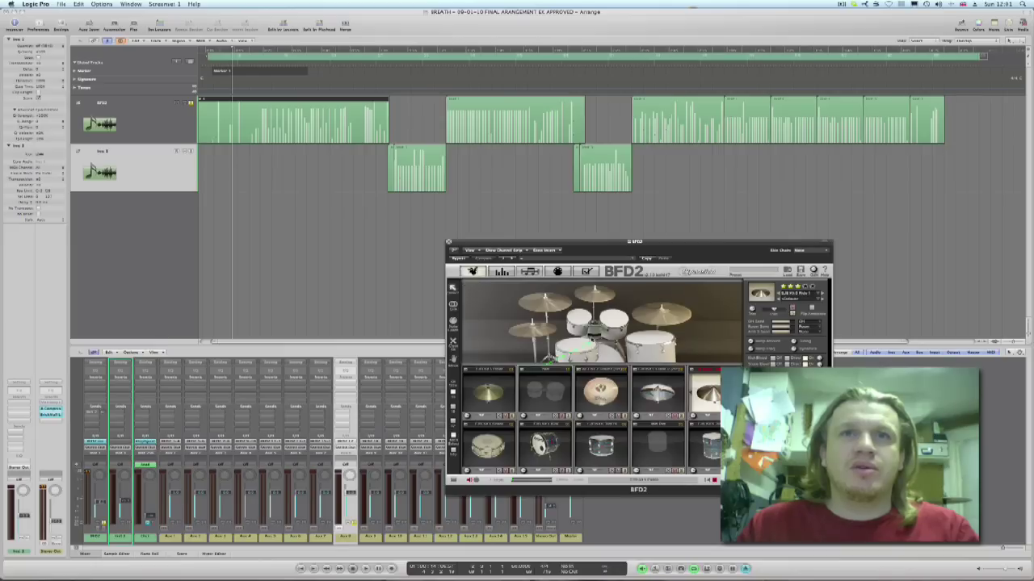
left_click(609, 355)
left_click(610, 356)
left_click(609, 355)
left_click(610, 356)
left_click(609, 355)
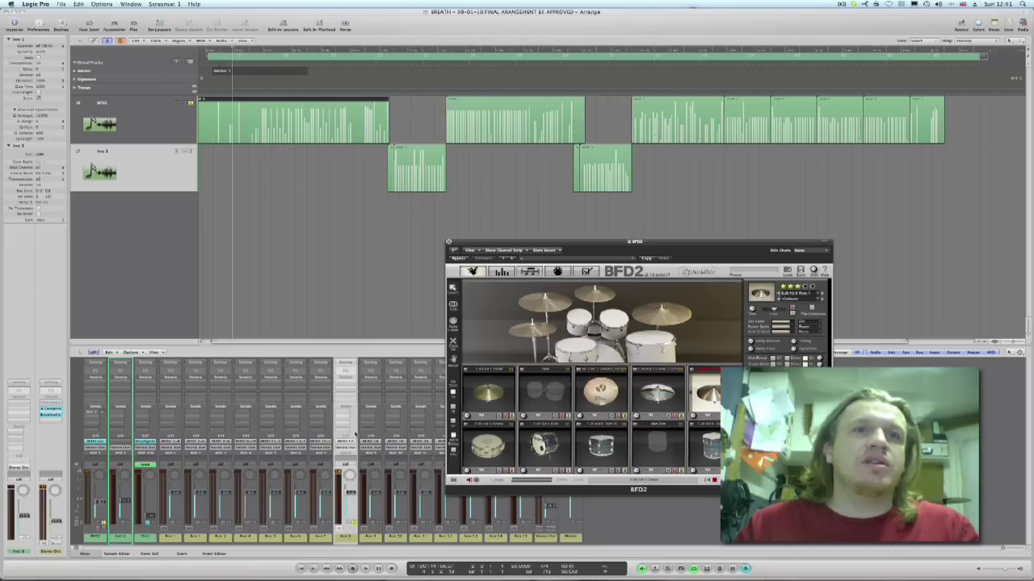
Route the output of Aux 8 to a bus instead of the stereo output
left_click(352, 448)
mouse_move(350, 471)
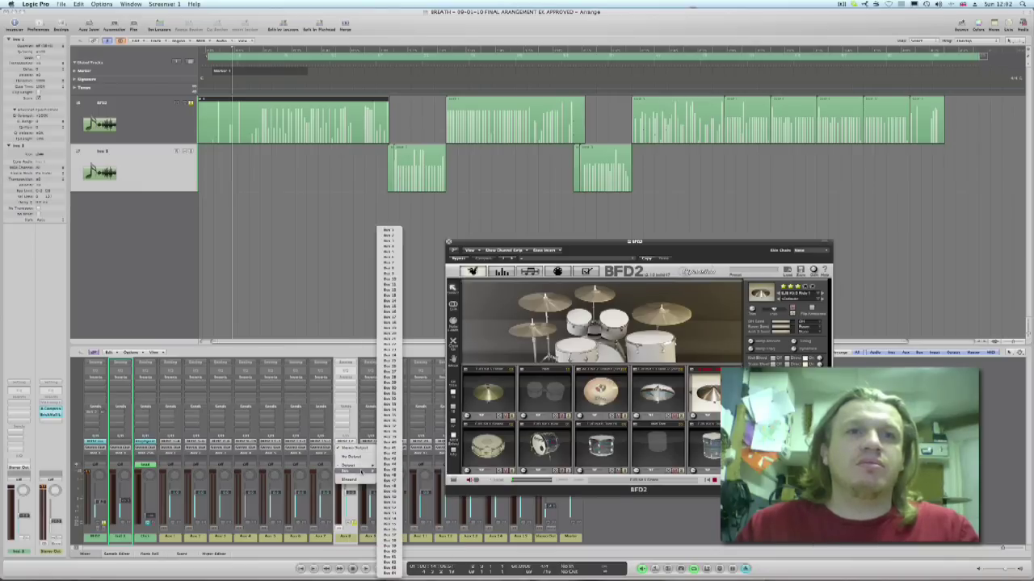
left_click(389, 233)
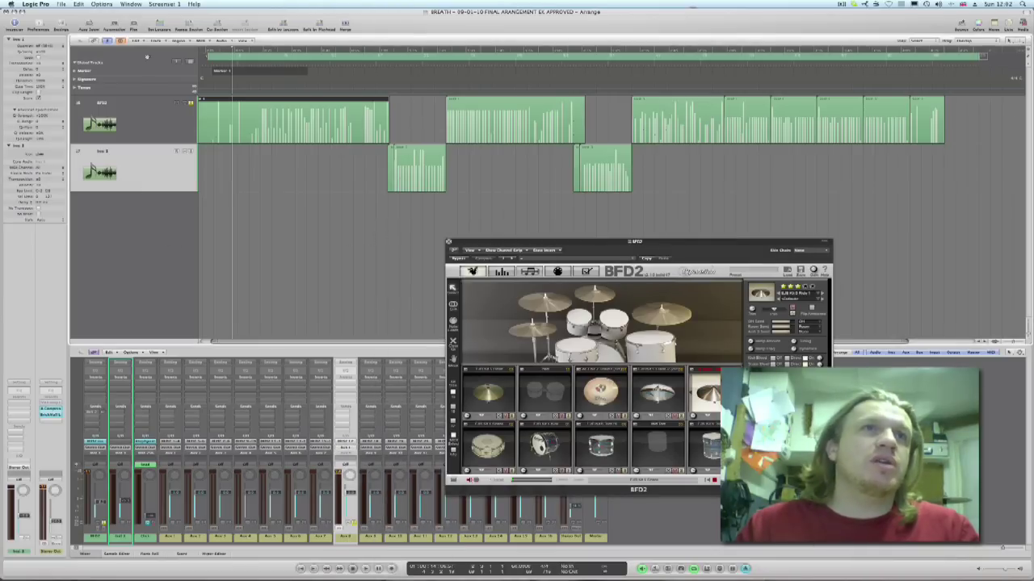
Create a record-enabled audio track that takes Bus 1 as its input
left_click(181, 62)
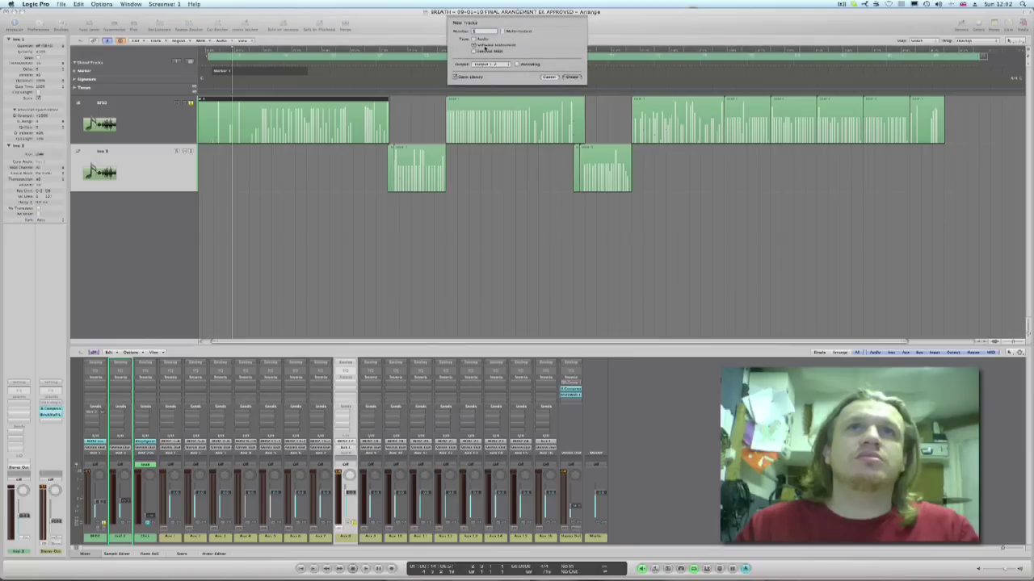
left_click(476, 39)
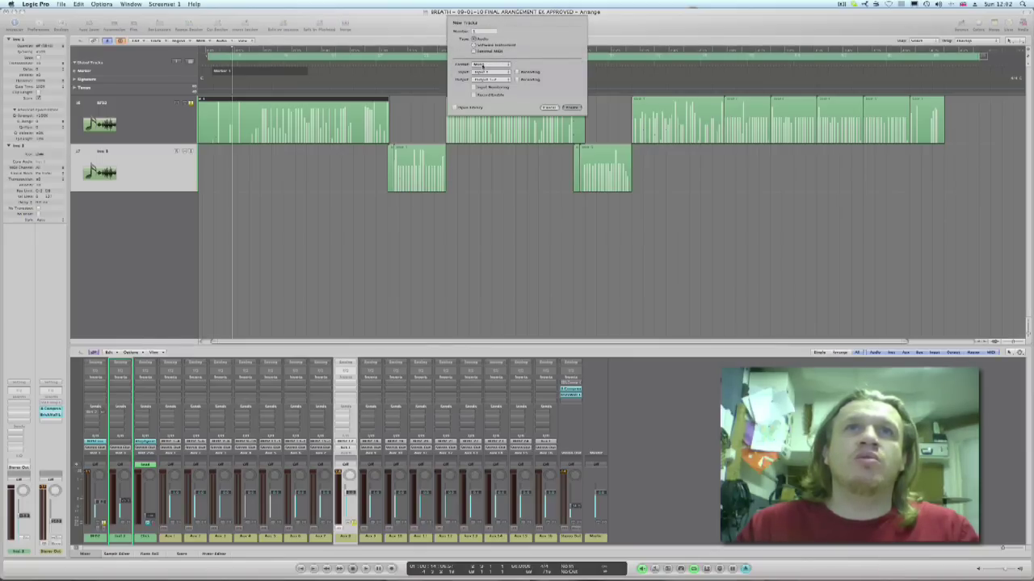
left_click(478, 78)
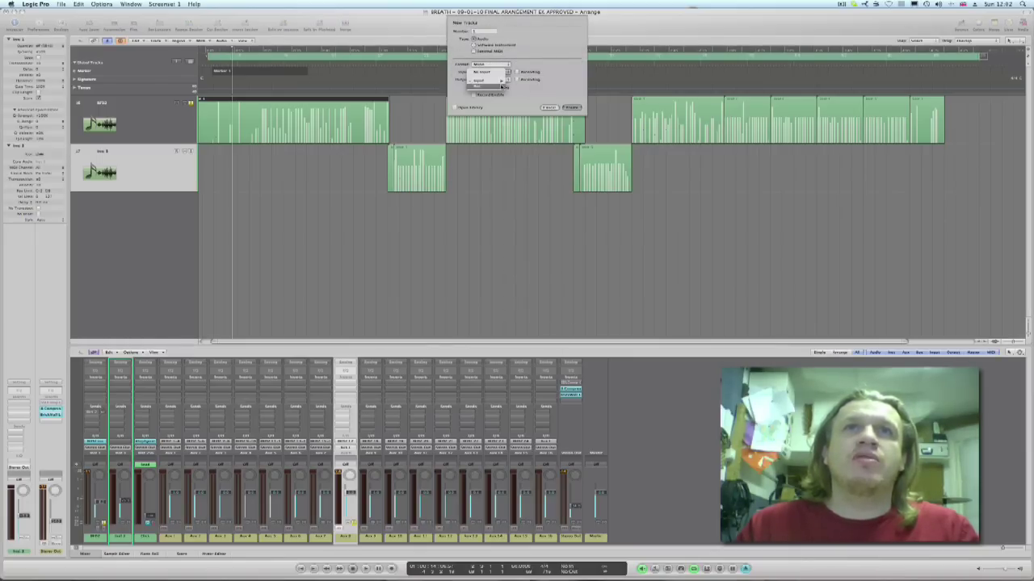
left_click(517, 90)
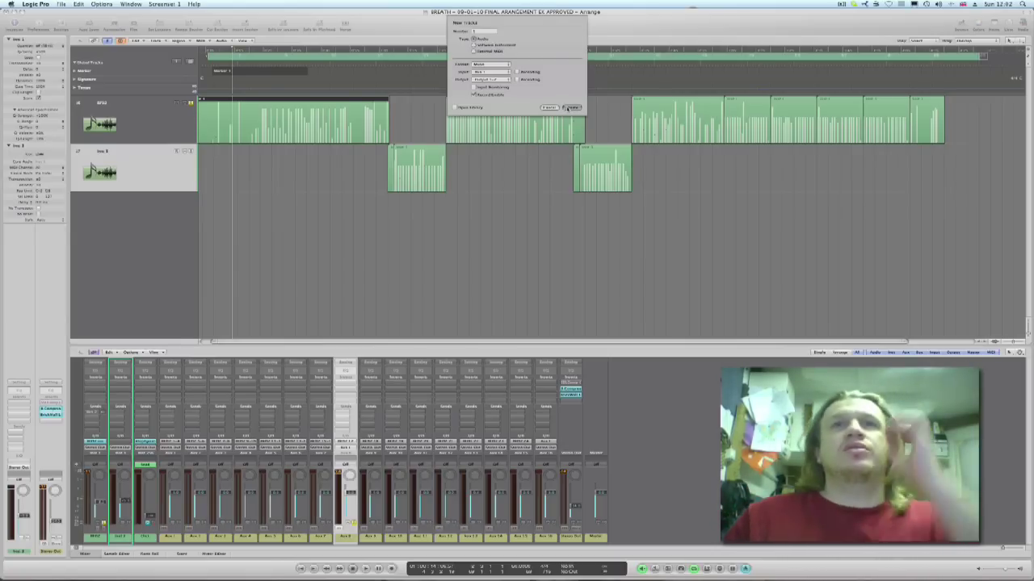
left_click(570, 107)
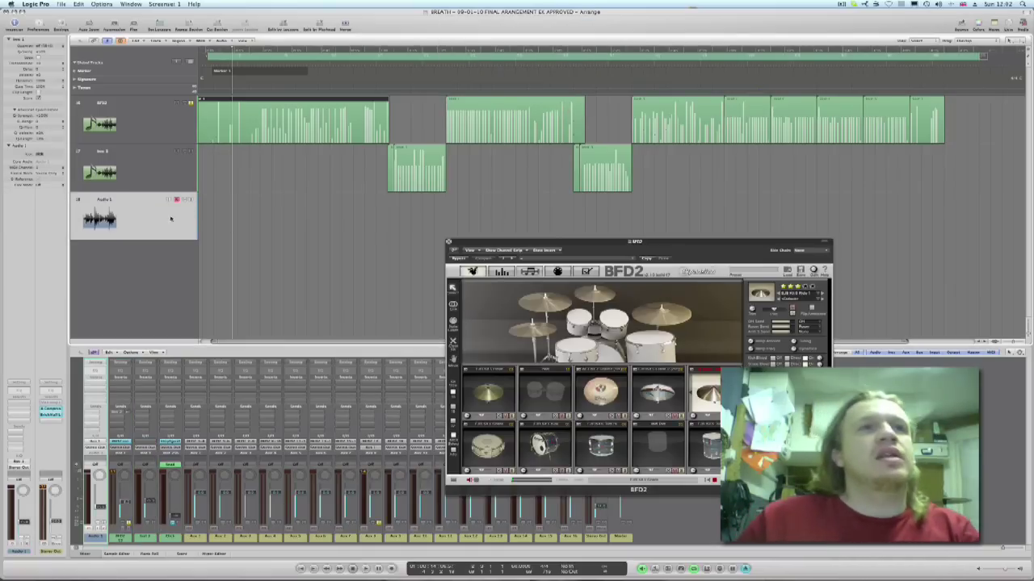
Move the BFD2 window clear of the mixer's channel strips and select the Aux 8 channel
left_click(419, 218)
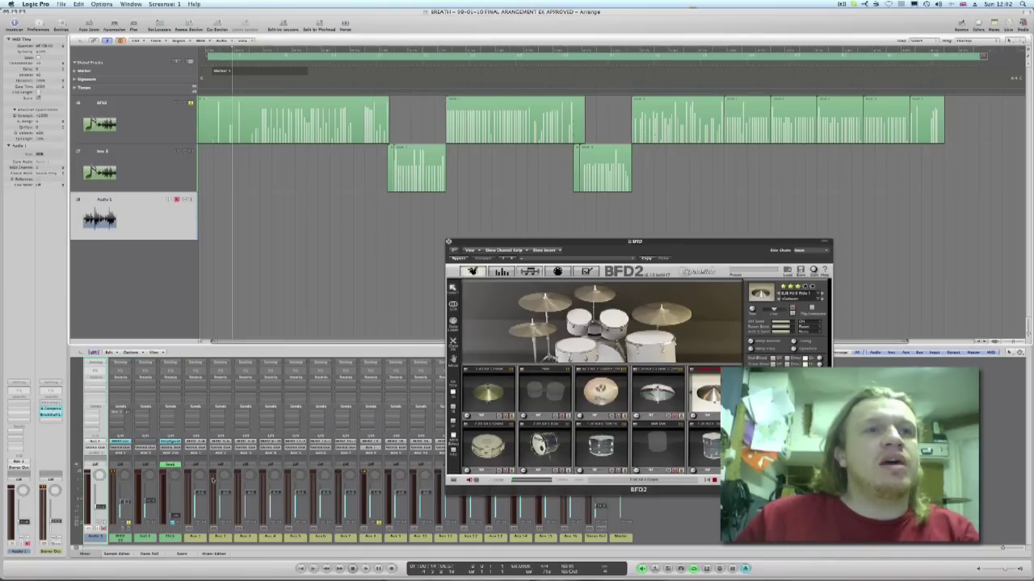
left_click_drag(516, 240, 705, 190)
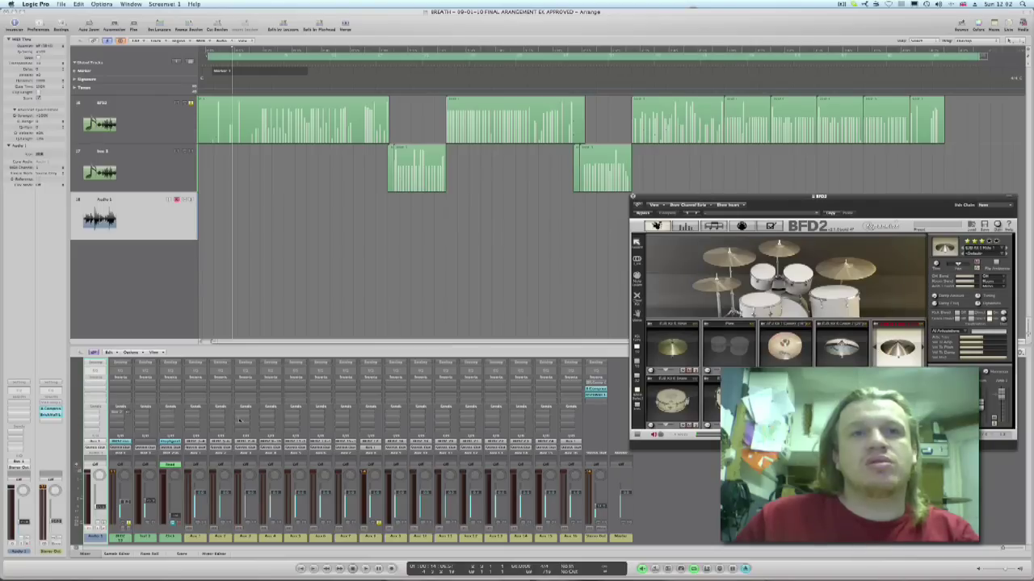
left_click(370, 536)
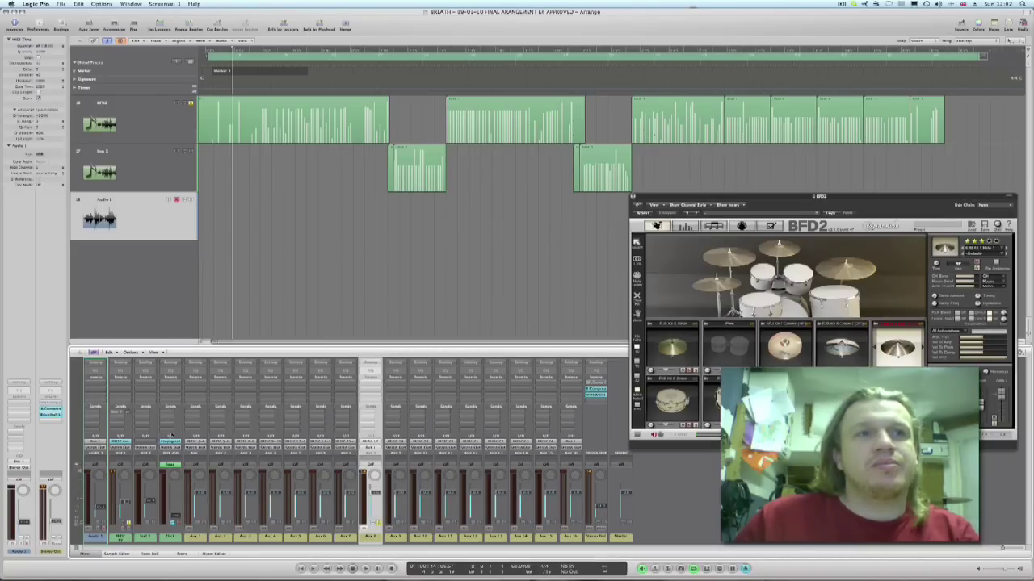
Look at the output choices of Aux 1 and audition the BFD2 kick to check the new audio track's input
left_click(193, 453)
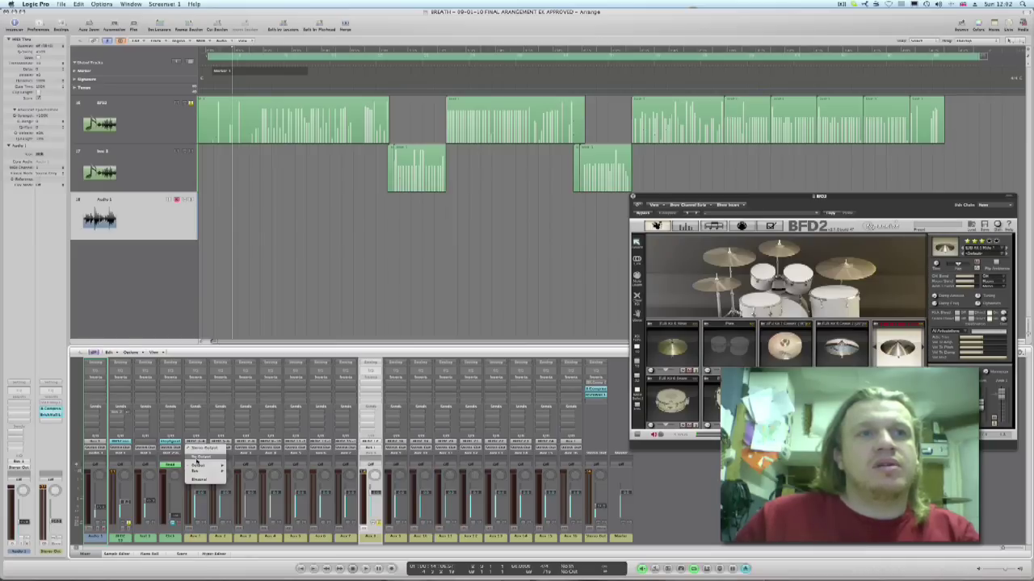
left_click(196, 461)
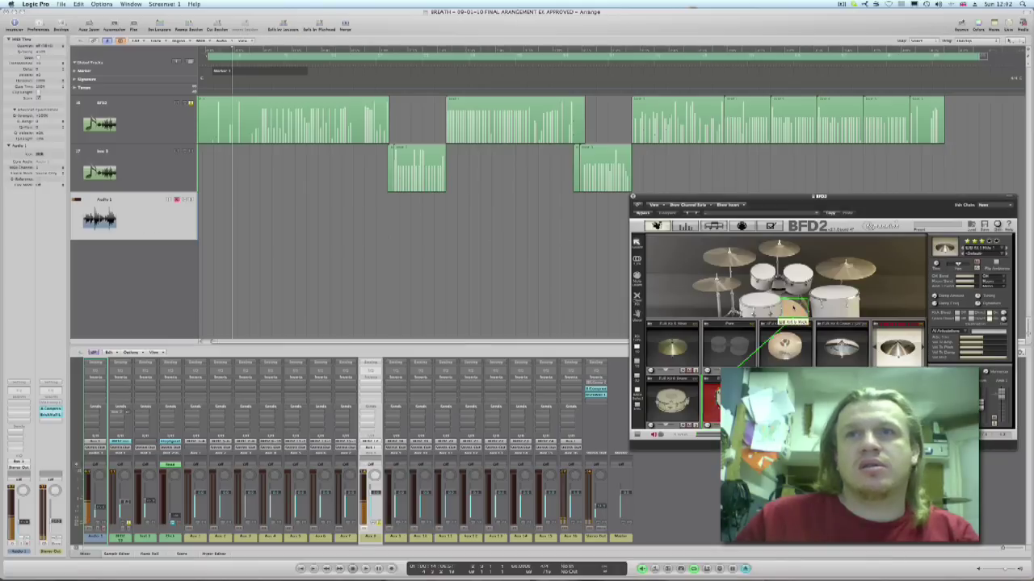
left_click(795, 308)
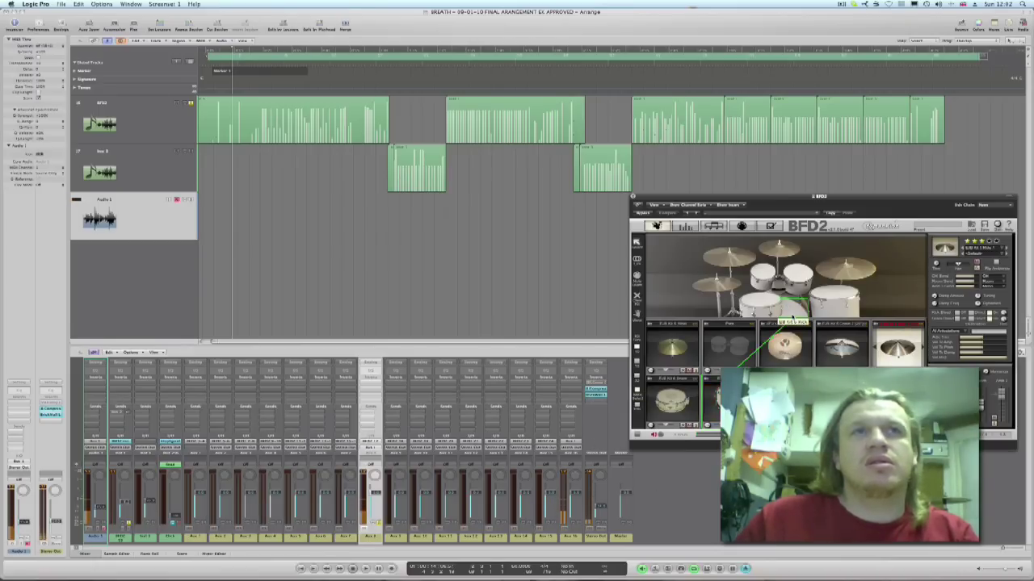
Record a short pass of the bused BFD2 drum signal onto the new audio track and disarm the track
key("space")
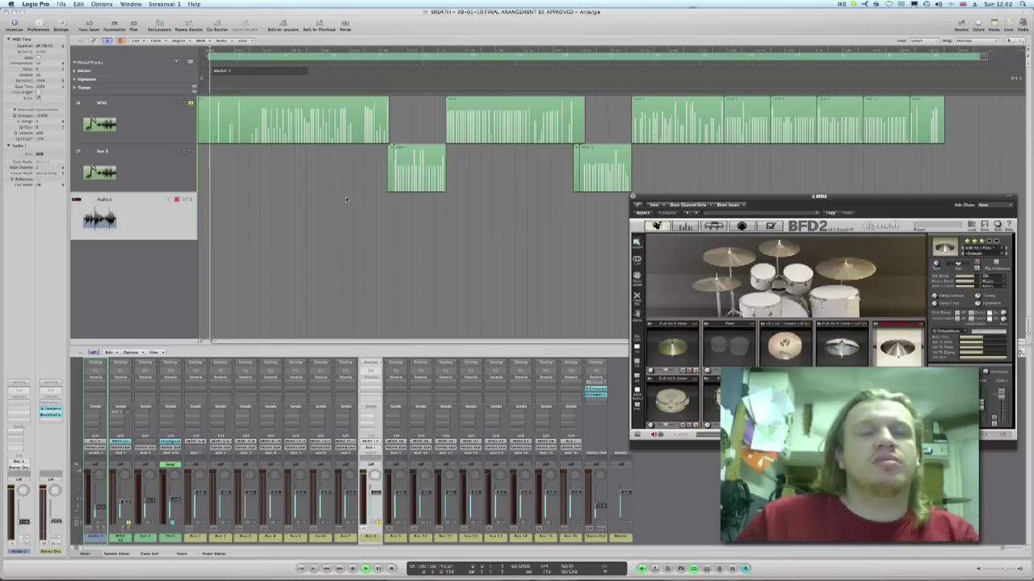
key("r")
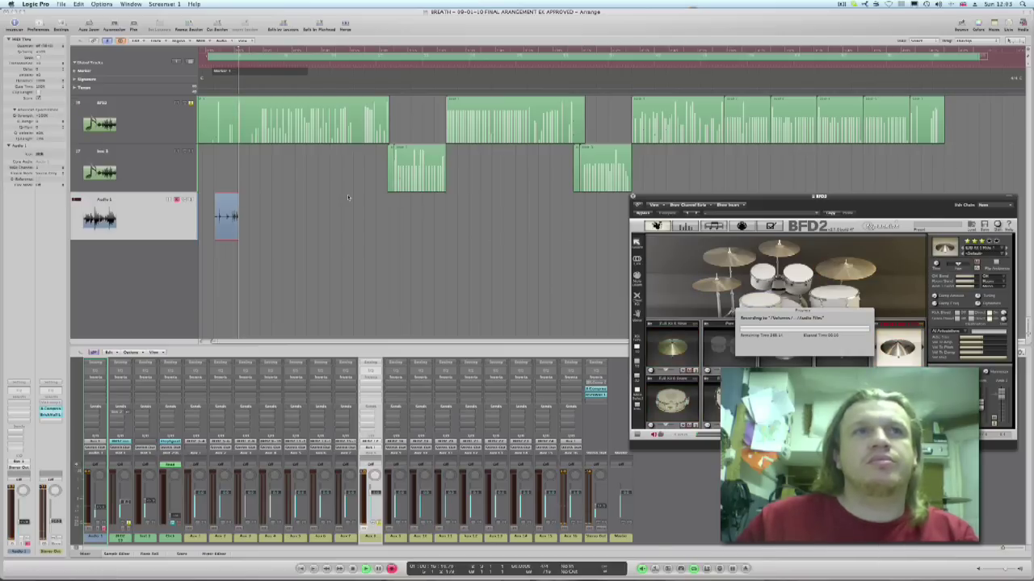
key("space")
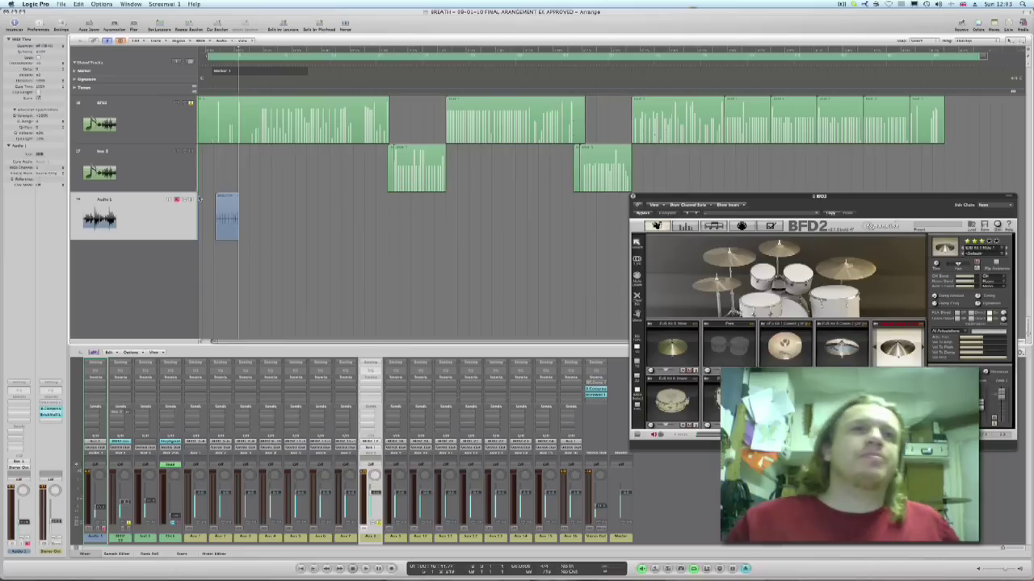
left_click(182, 216)
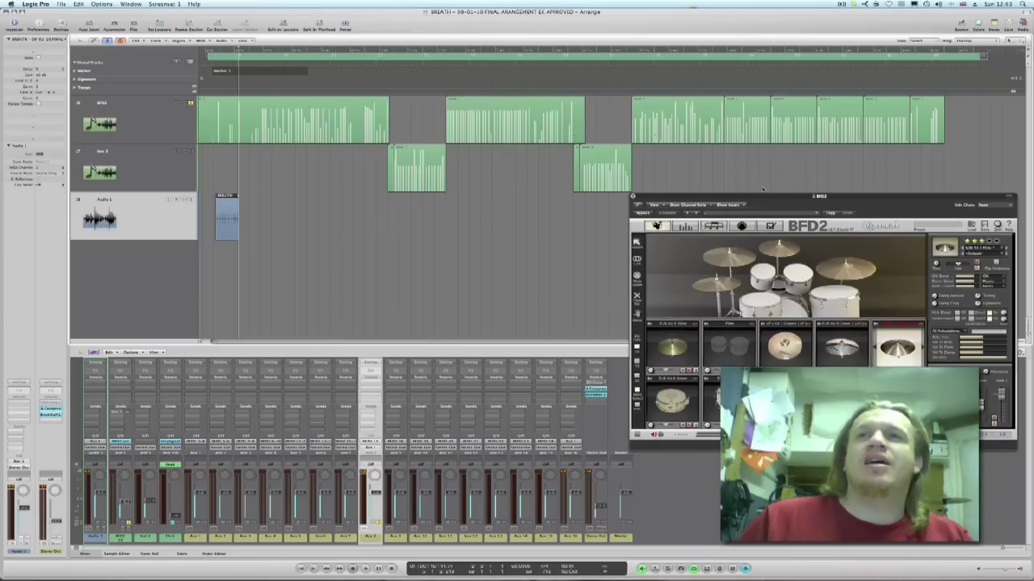
Uncover the arrangement by moving the BFD2 window, solo the recorded audio track, and play the song from the start
left_click_drag(768, 195, 680, 77)
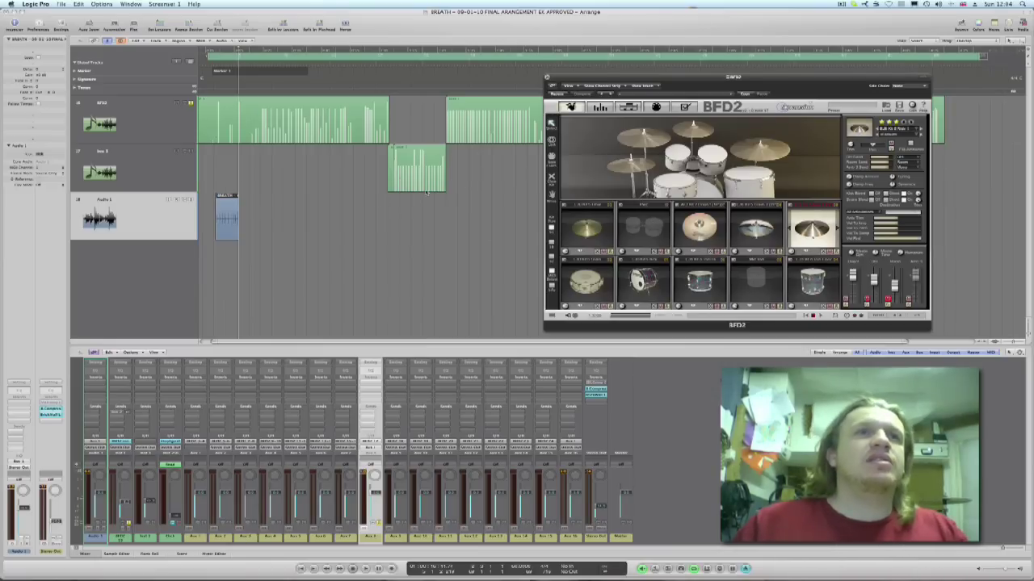
left_click(291, 197)
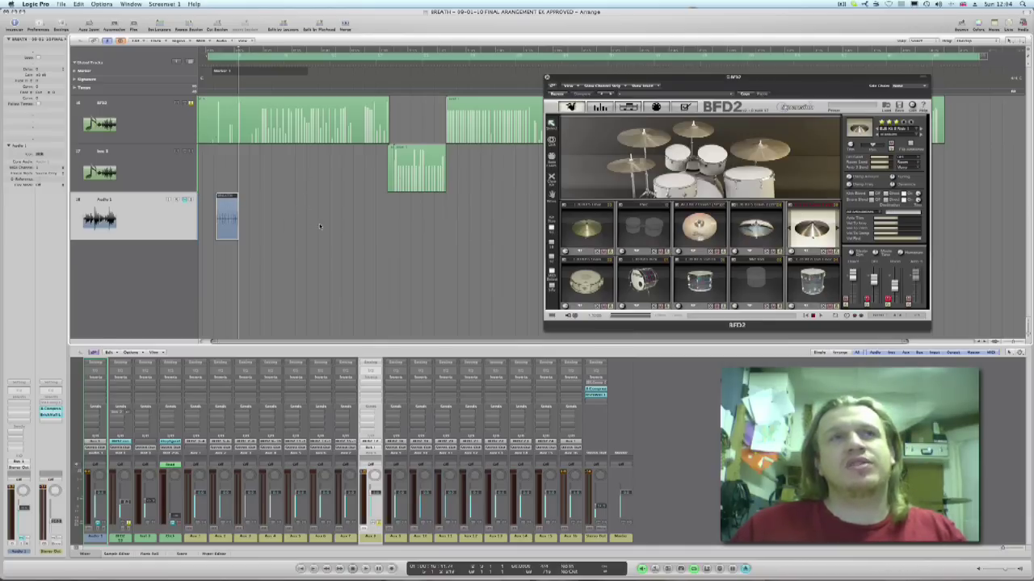
key("Return")
key("space")
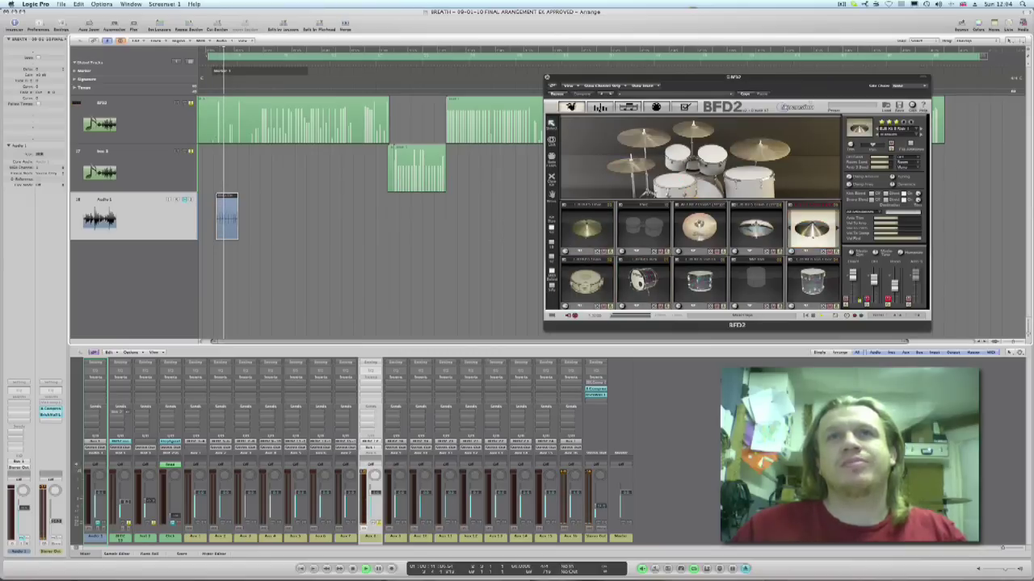
Examine the channels across the BFD2 mixer during playback and return to the kit view
left_click(599, 107)
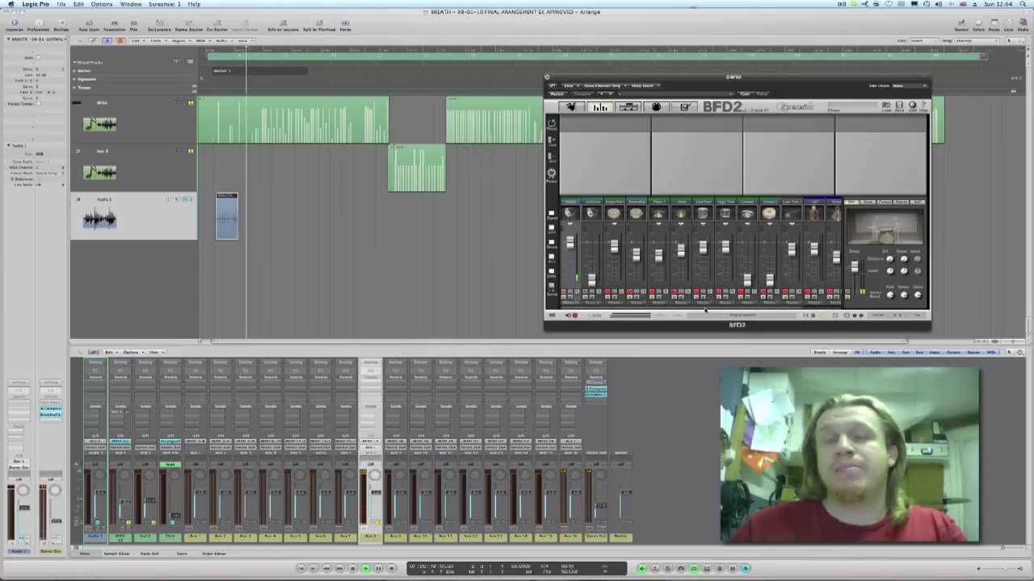
left_click_drag(705, 310, 802, 316)
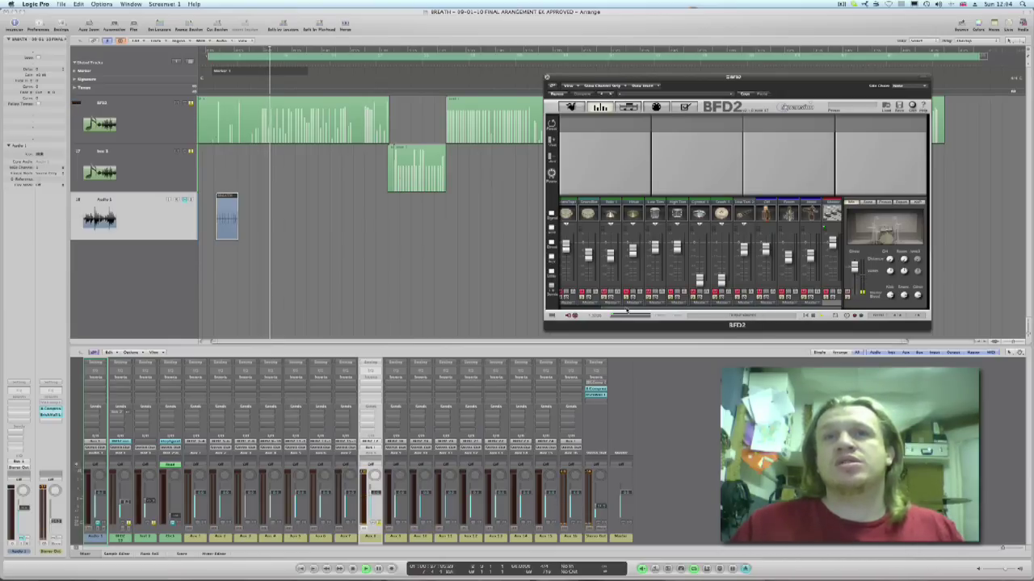
scroll(597, 275, "left", 2)
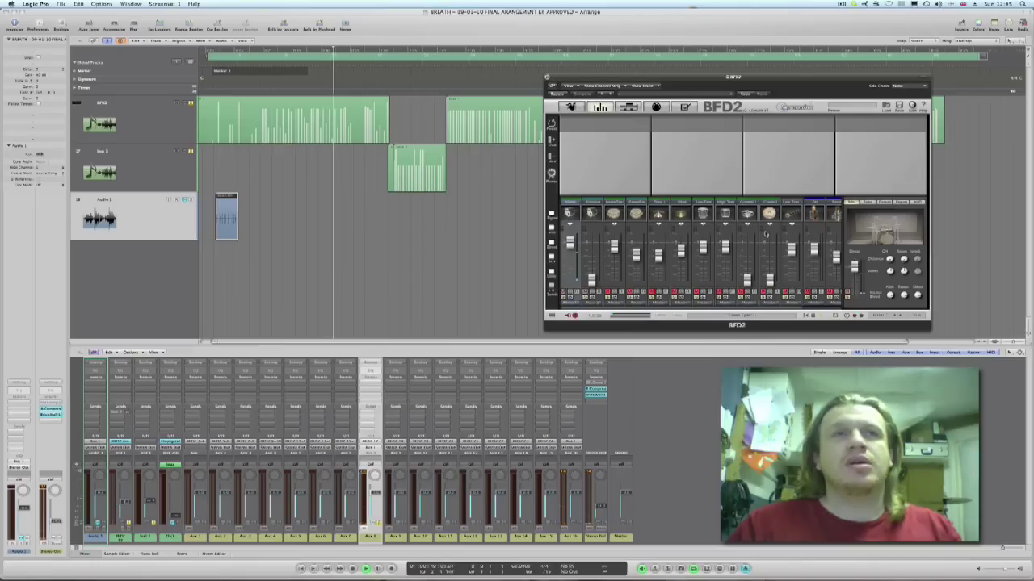
left_click(571, 107)
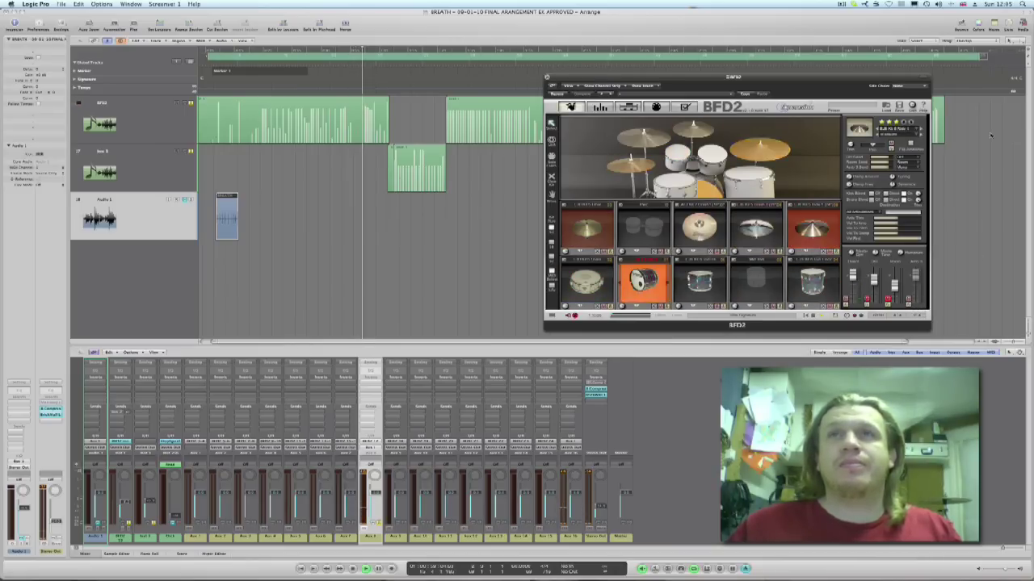
Move the BFD2 window clear of the drum regions, look at its Grooves page, and return to the kit view
left_click_drag(656, 82, 468, 321)
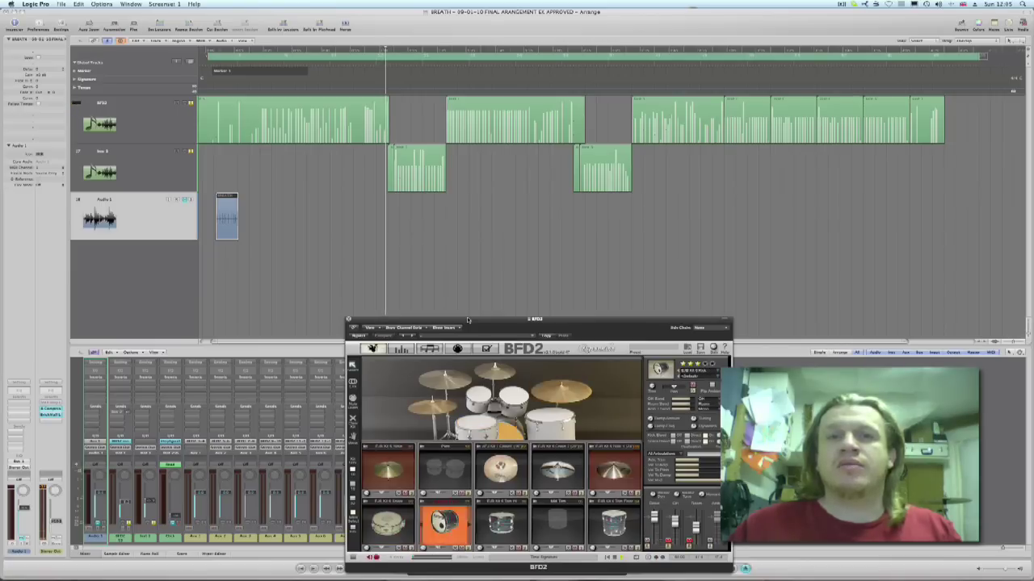
left_click_drag(468, 321, 466, 320)
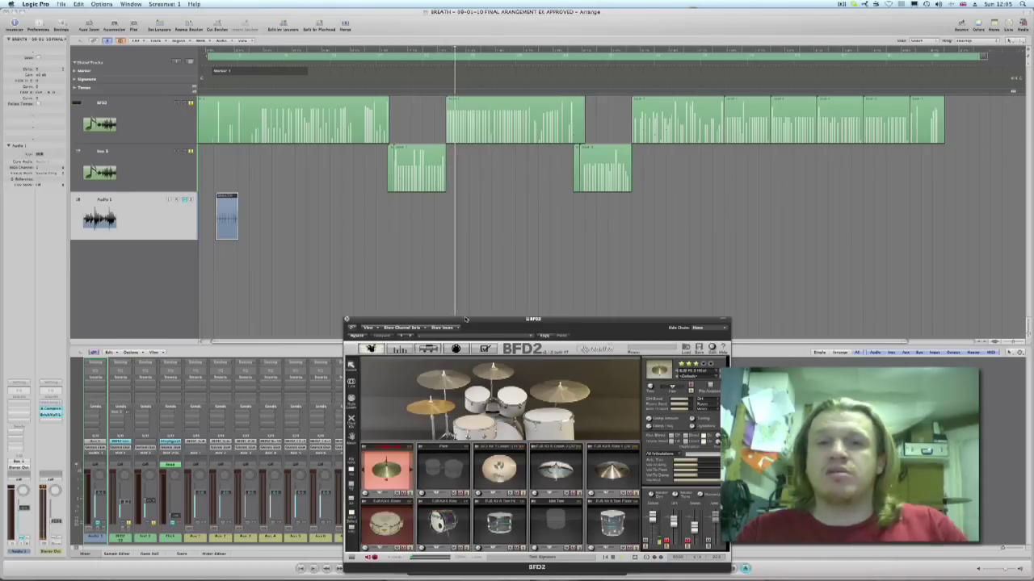
left_click(440, 350)
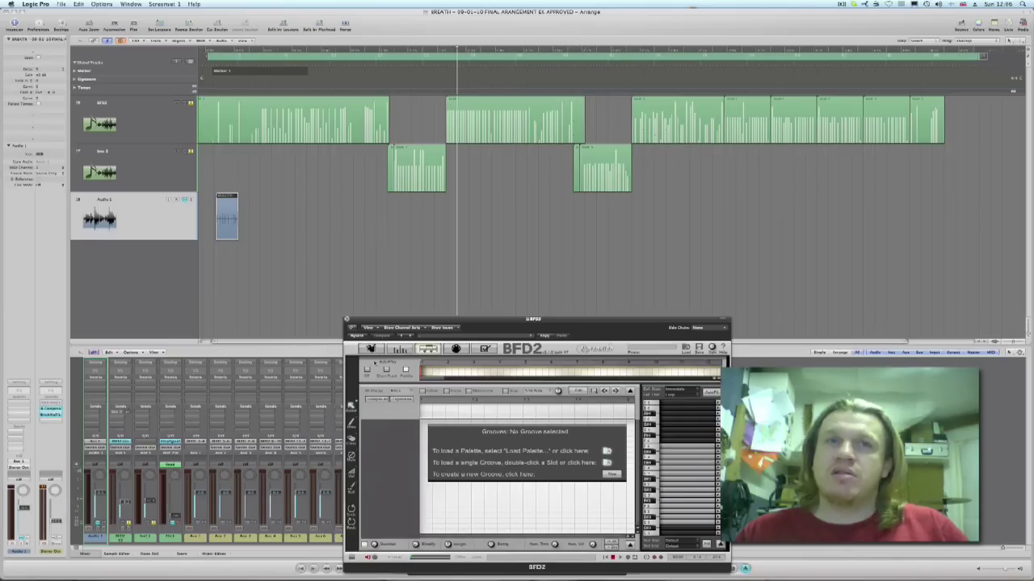
left_click(370, 349)
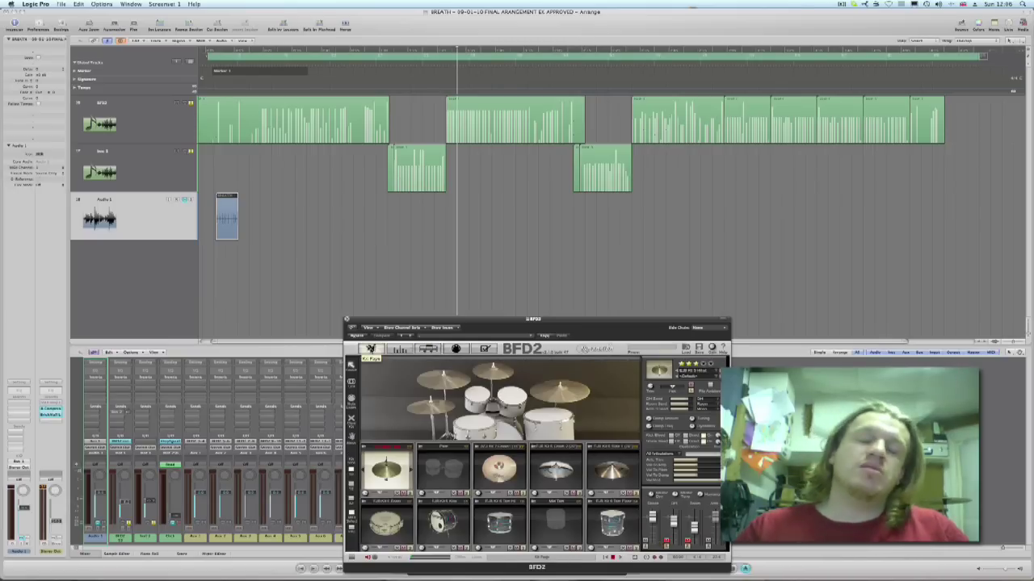